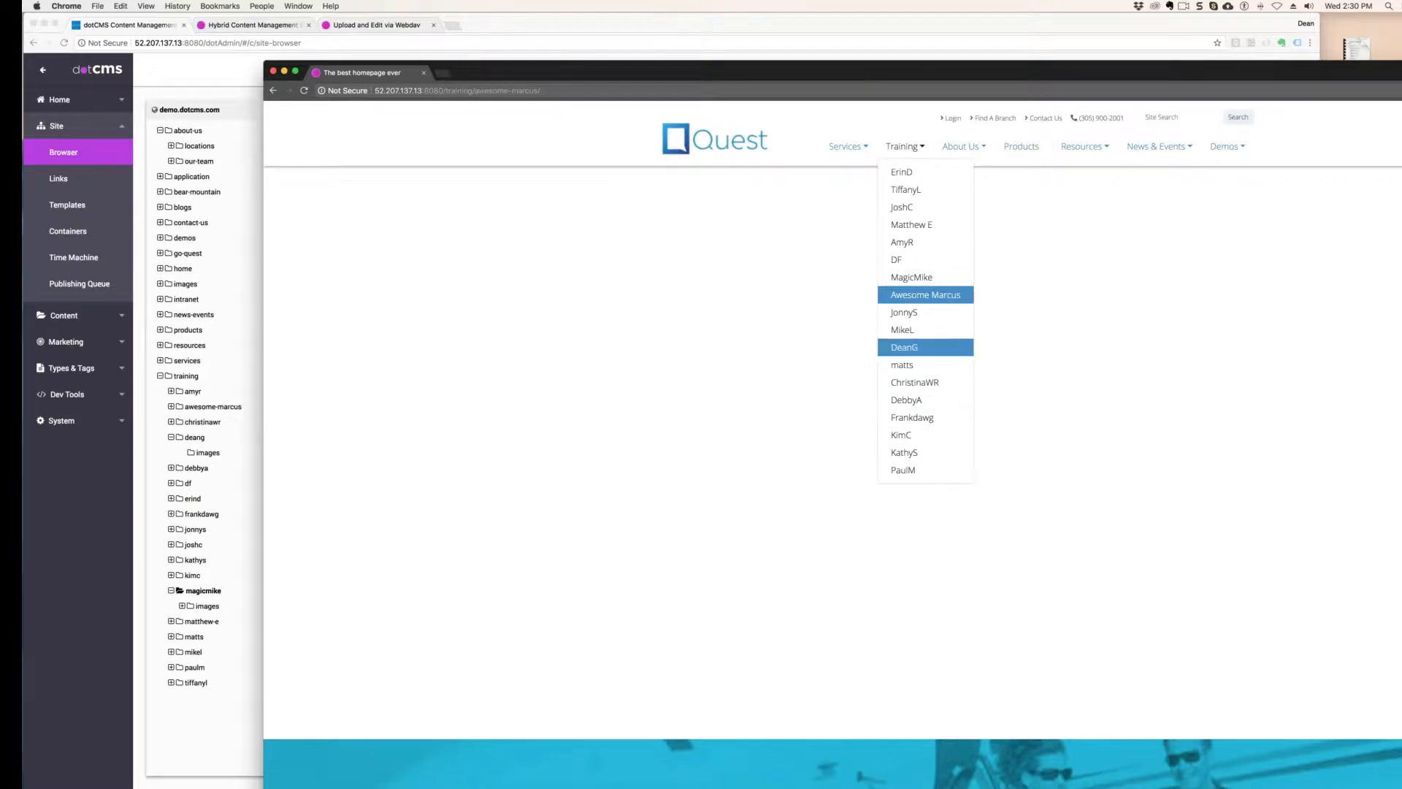
# - View the DeanG training page on the live Quest site, and return to the dotCMS site browser window
pyautogui.click(903, 349)
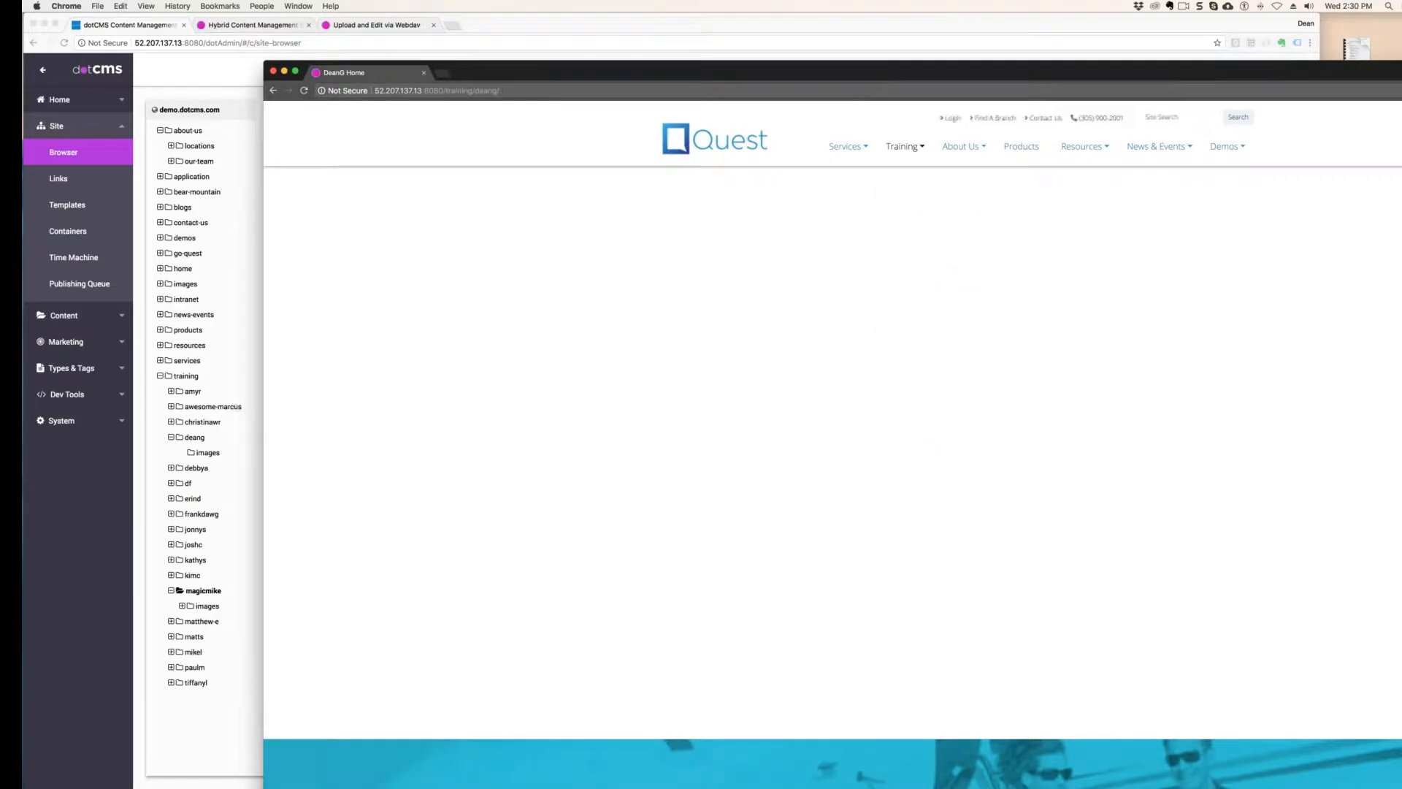
pyautogui.click(919, 149)
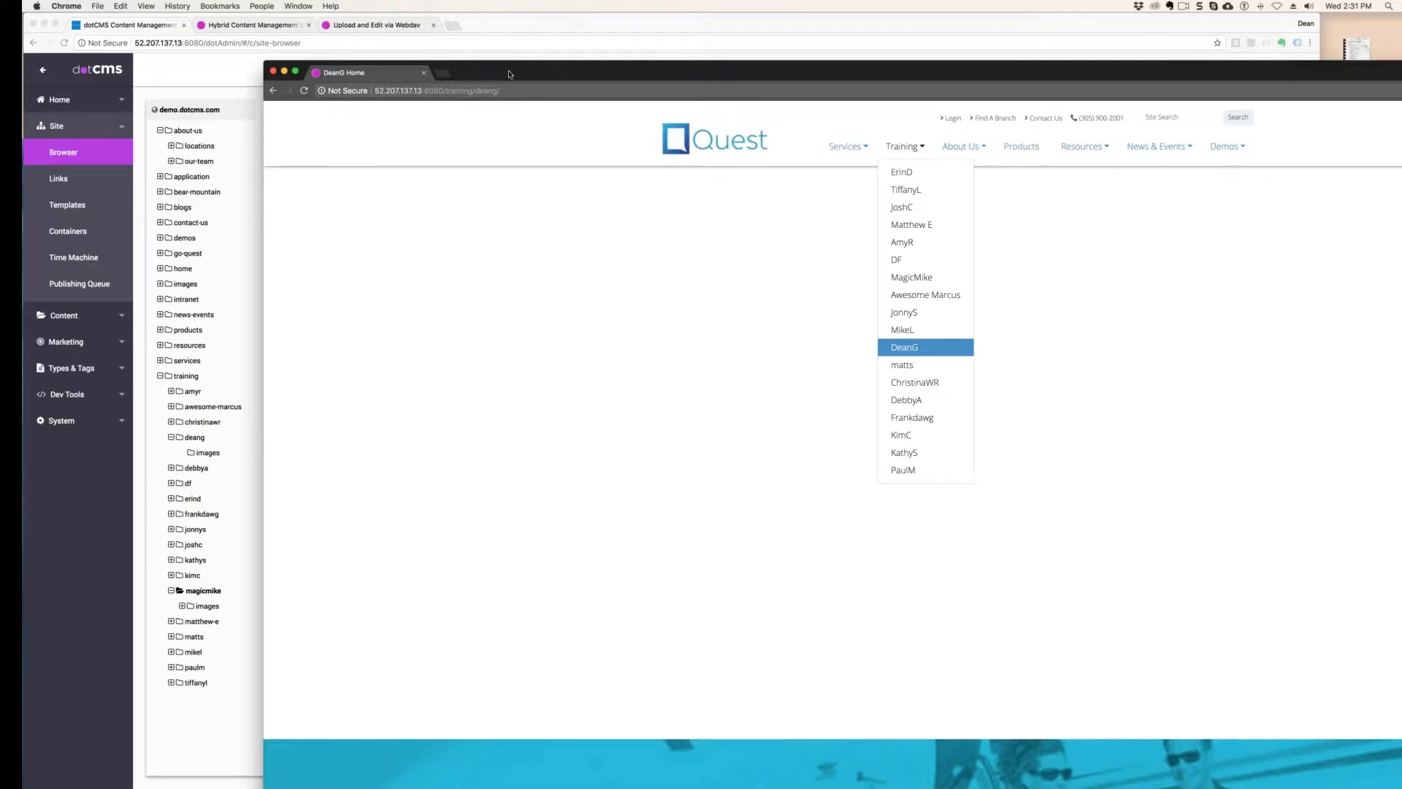
pyautogui.moveTo(511, 74); pyautogui.dragTo(1401, 175)
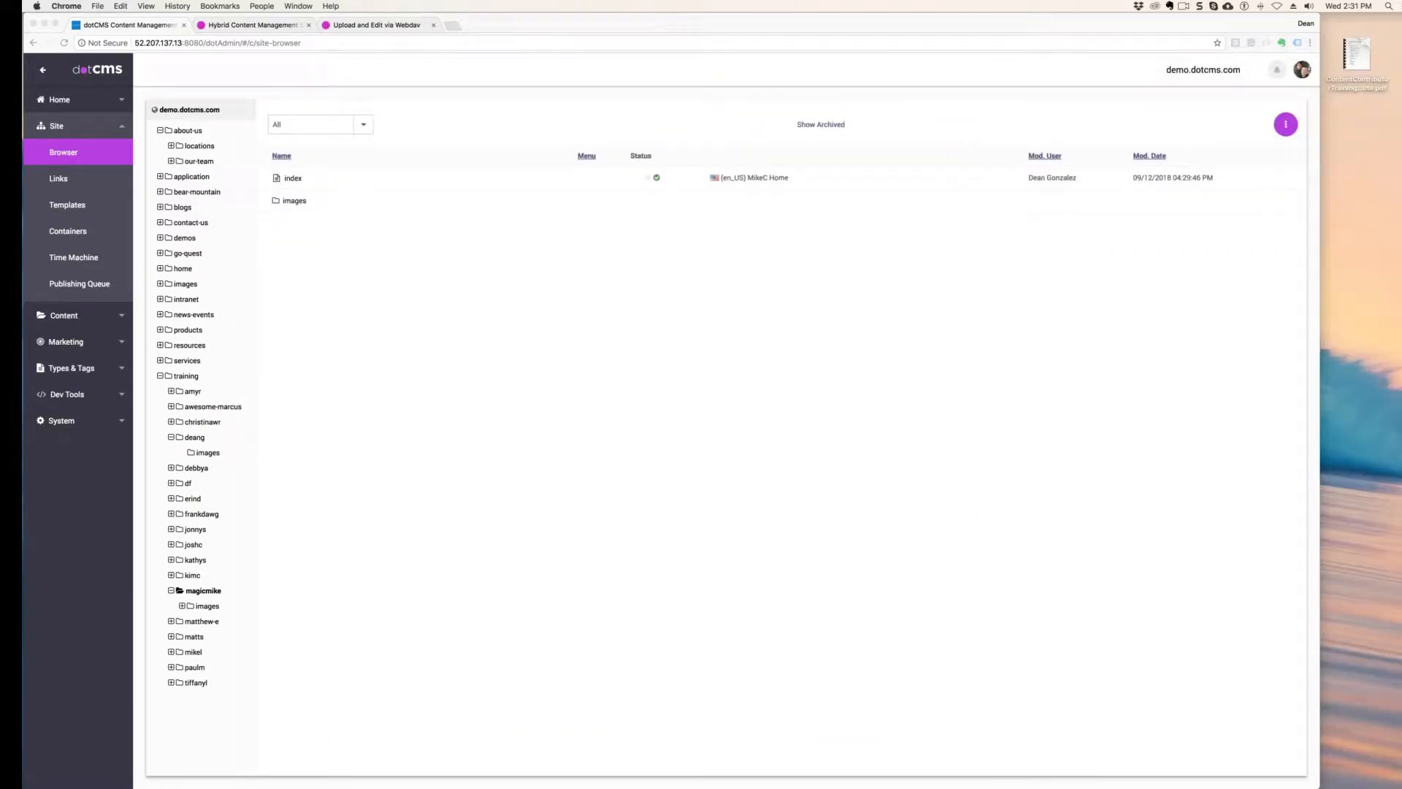
pyautogui.click(298, 393)
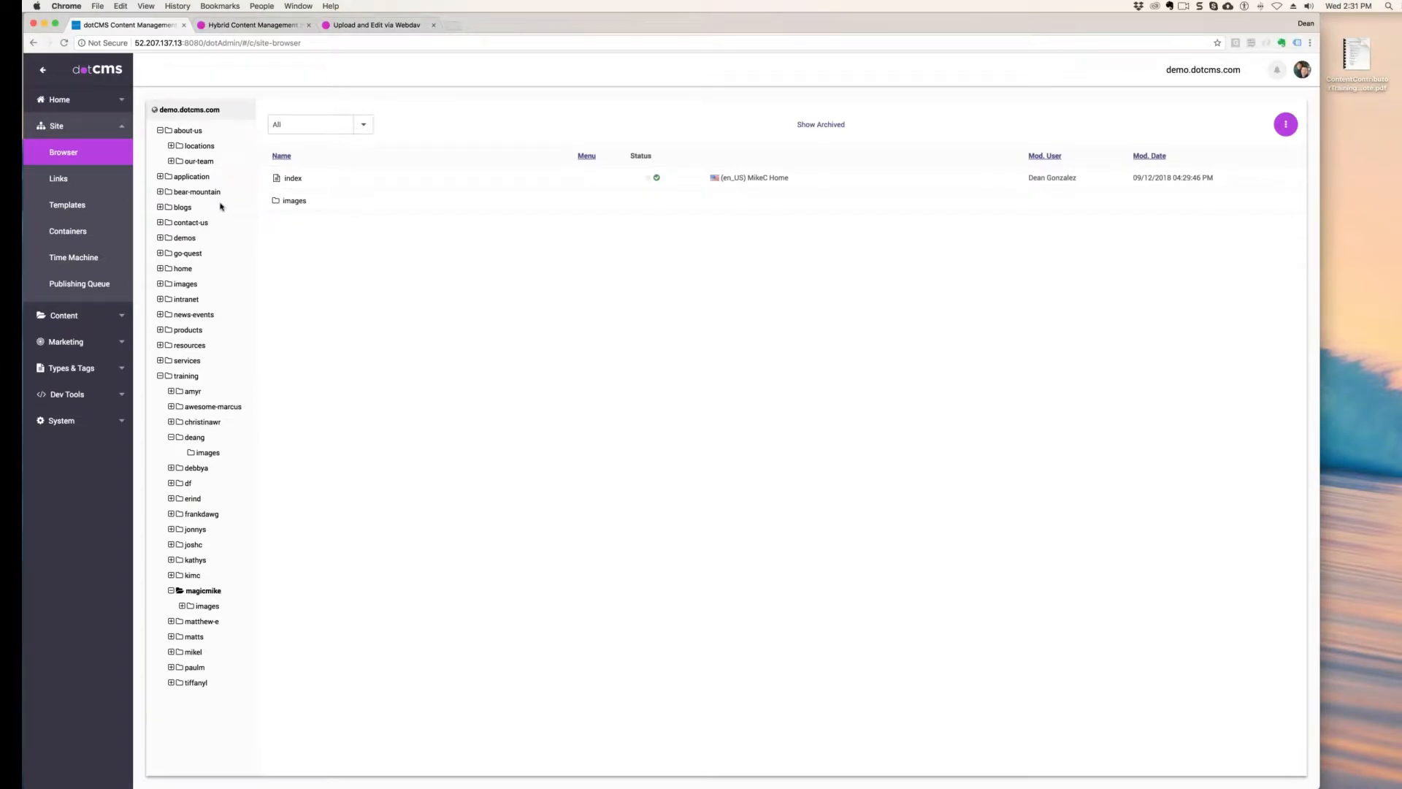
# - Look through the login and createaccount subfolders of application, and preview the create_account.html page
pyautogui.click(192, 177)
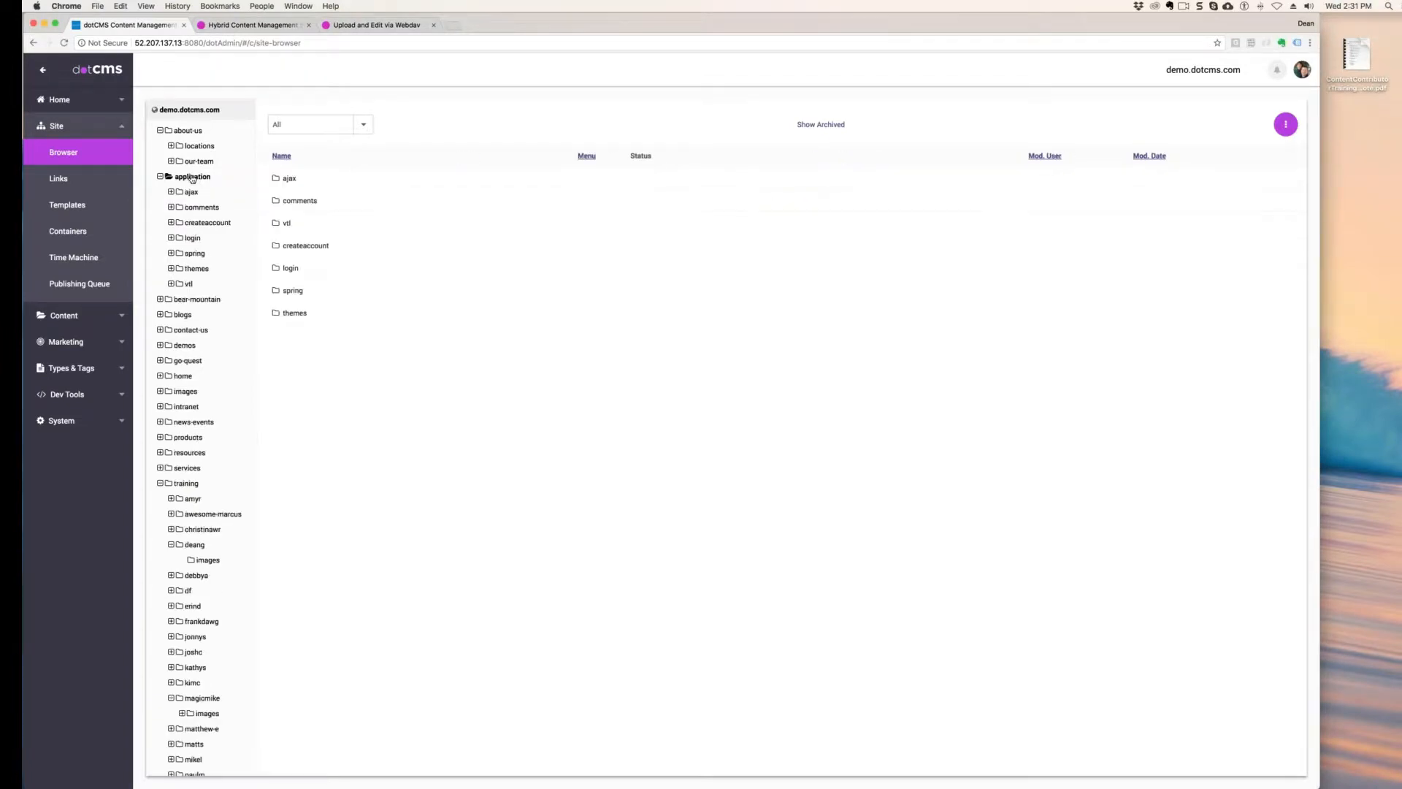
pyautogui.click(193, 238)
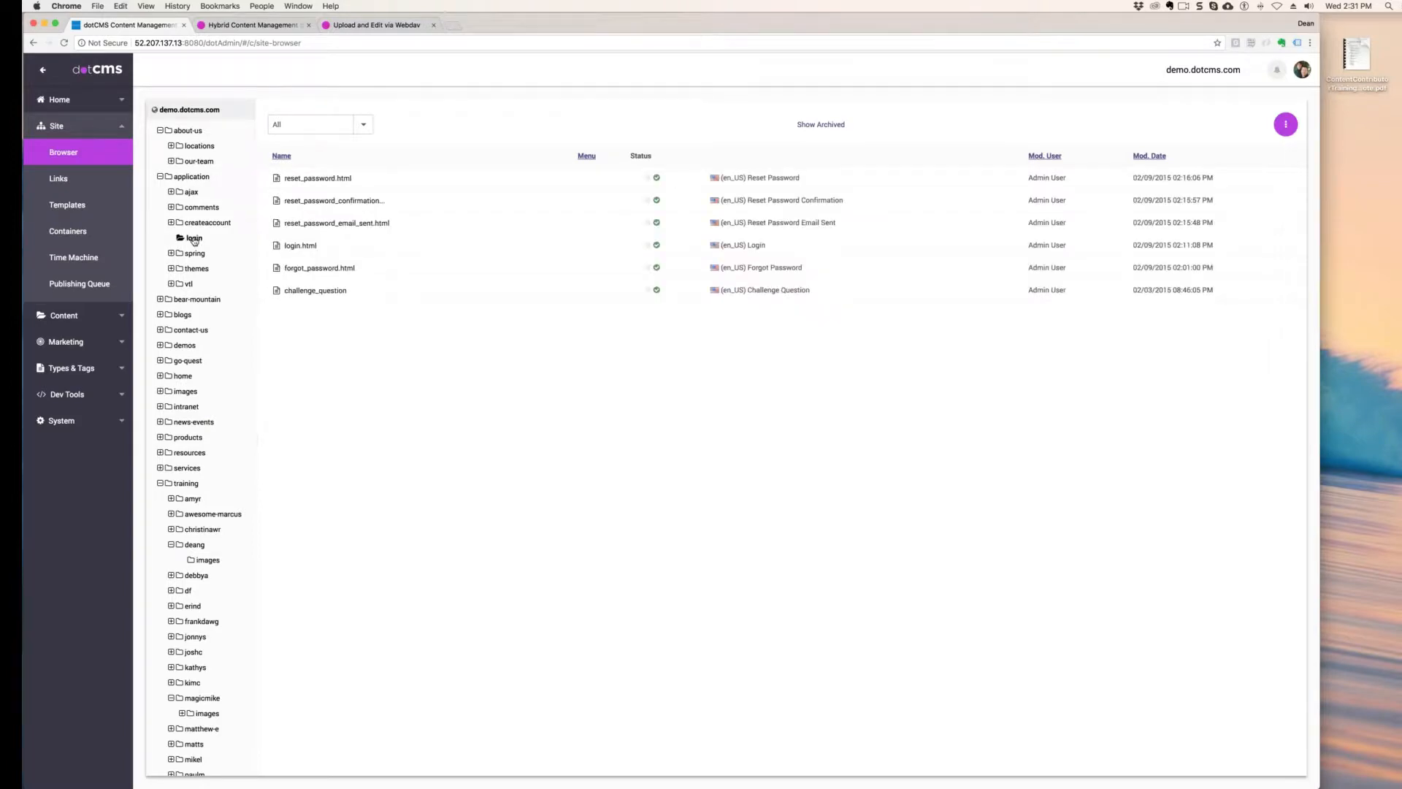
pyautogui.click(196, 222)
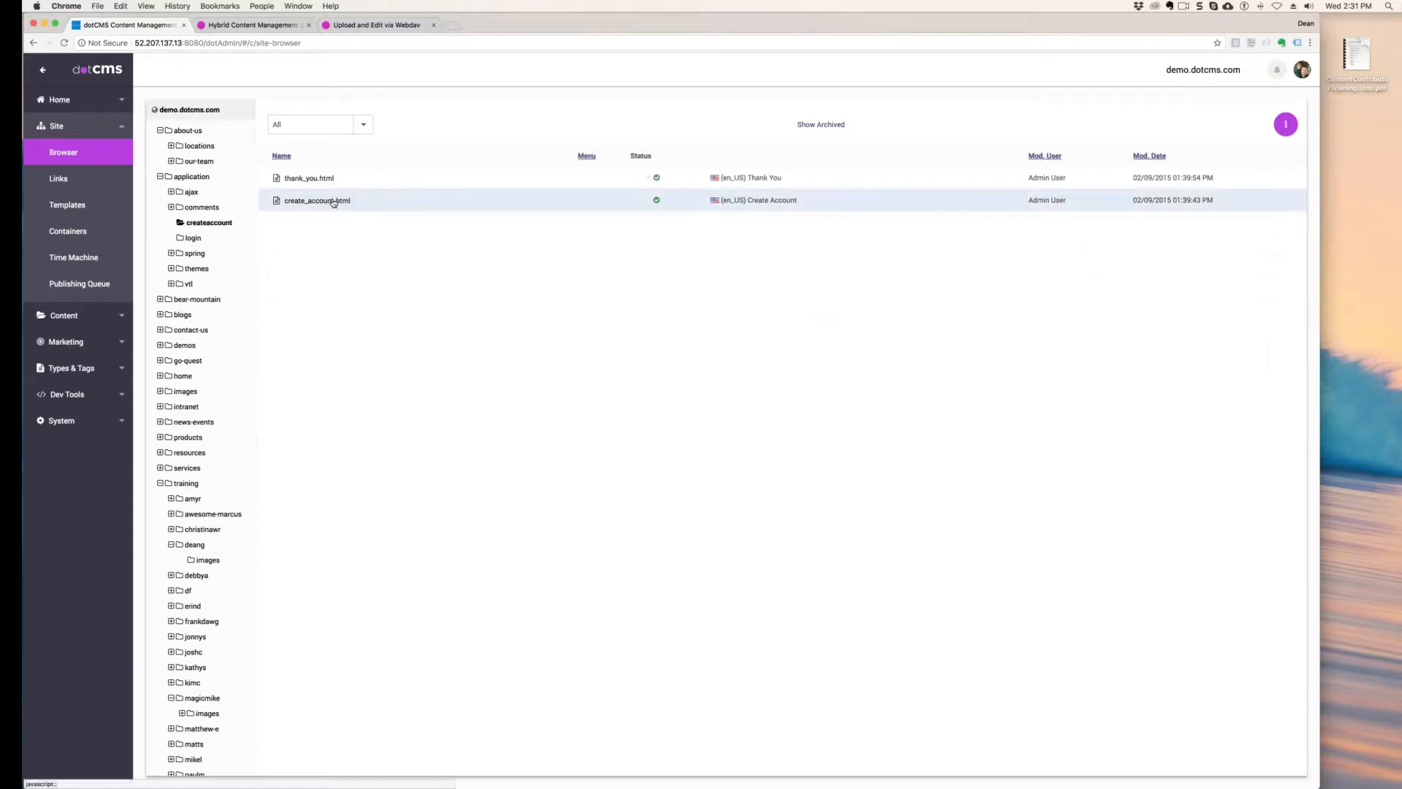
pyautogui.click(313, 202)
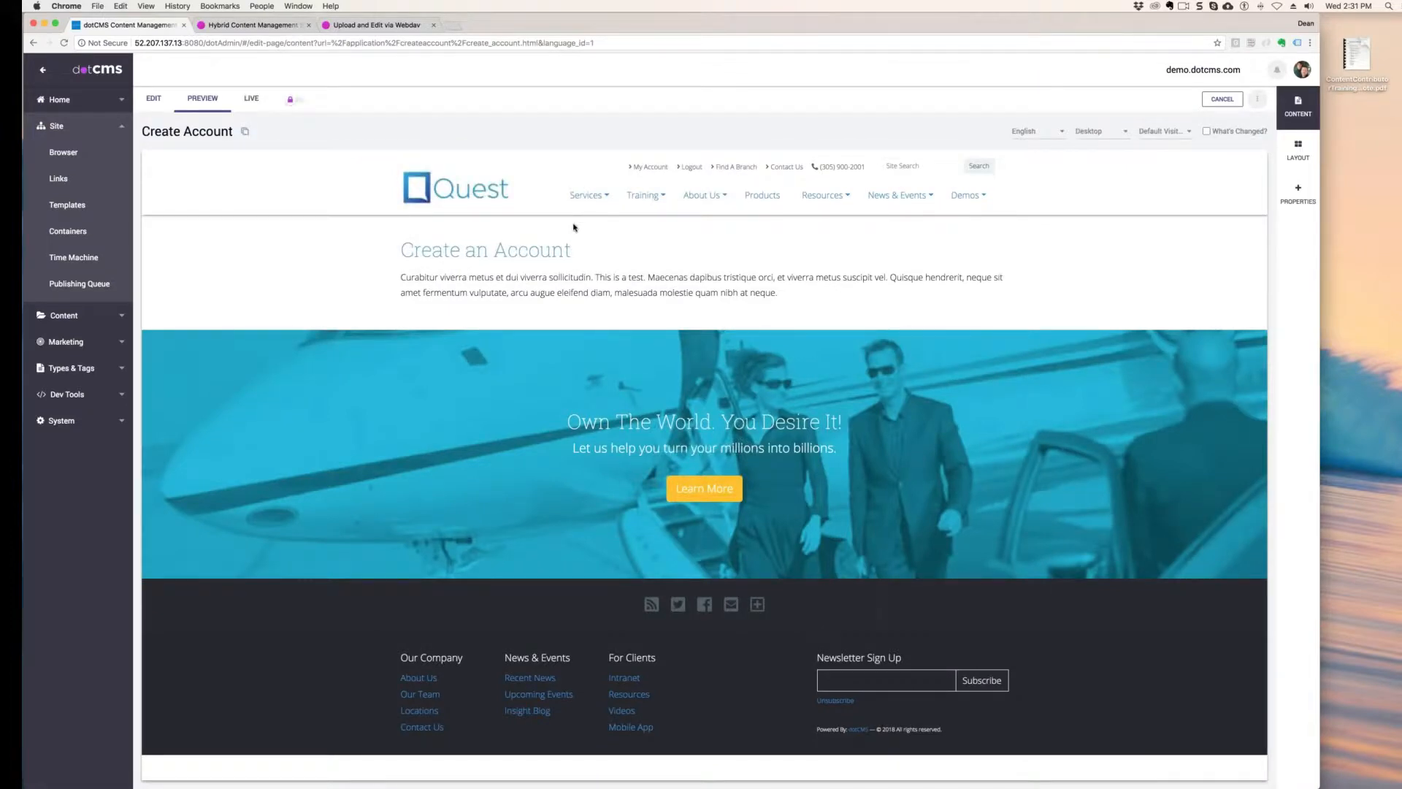
# - Return to the site browser and review the contents of the application folder's login and createaccount subfolders
pyautogui.click(73, 153)
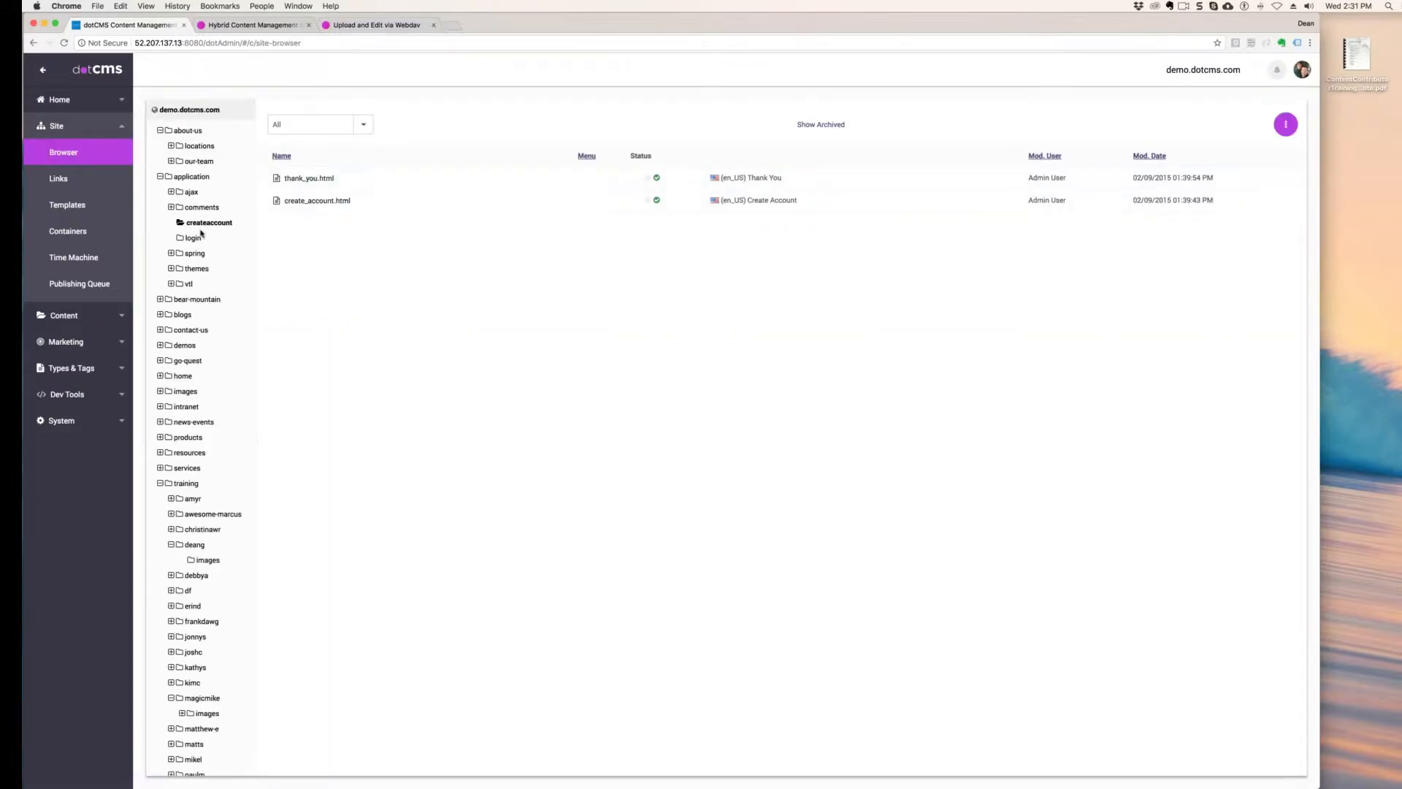
pyautogui.click(191, 177)
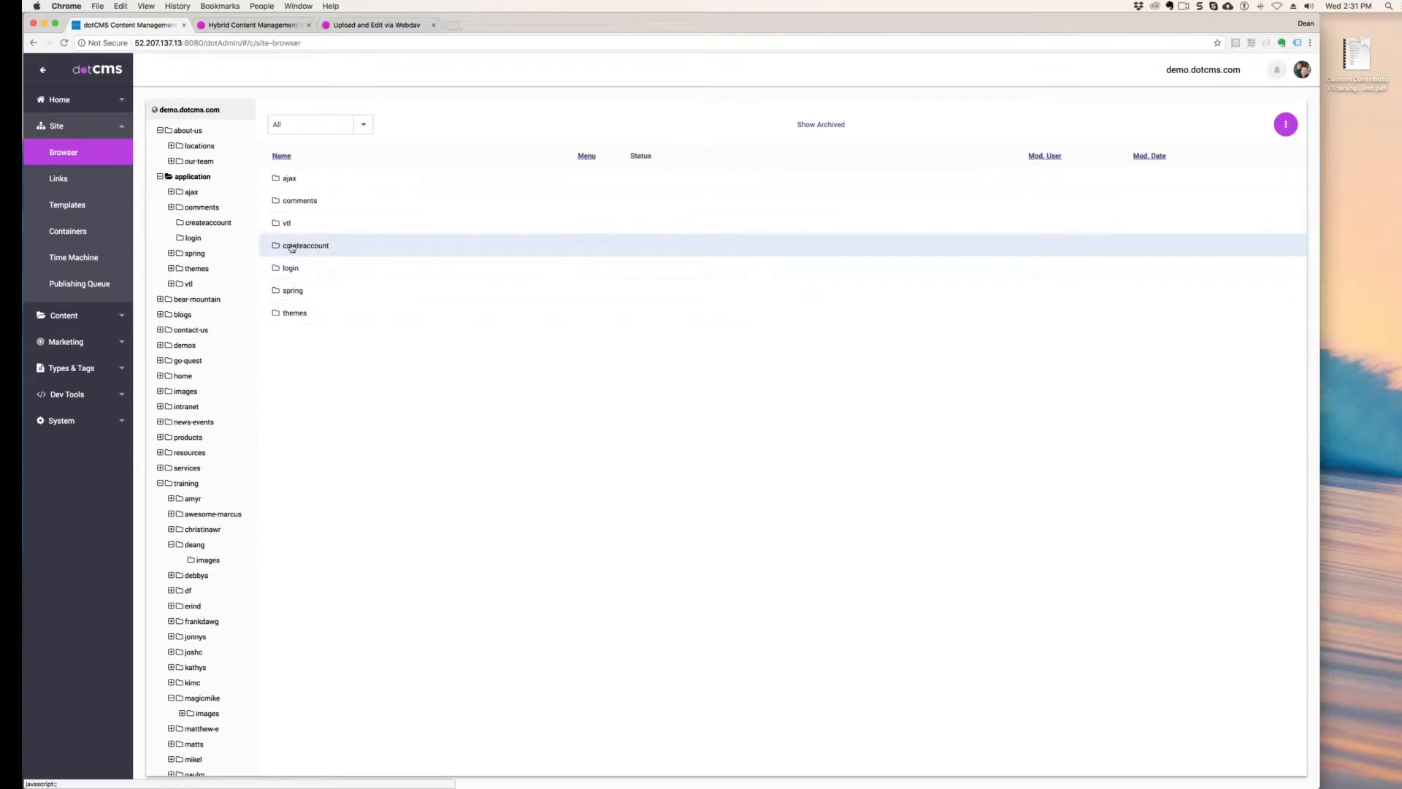
pyautogui.click(192, 238)
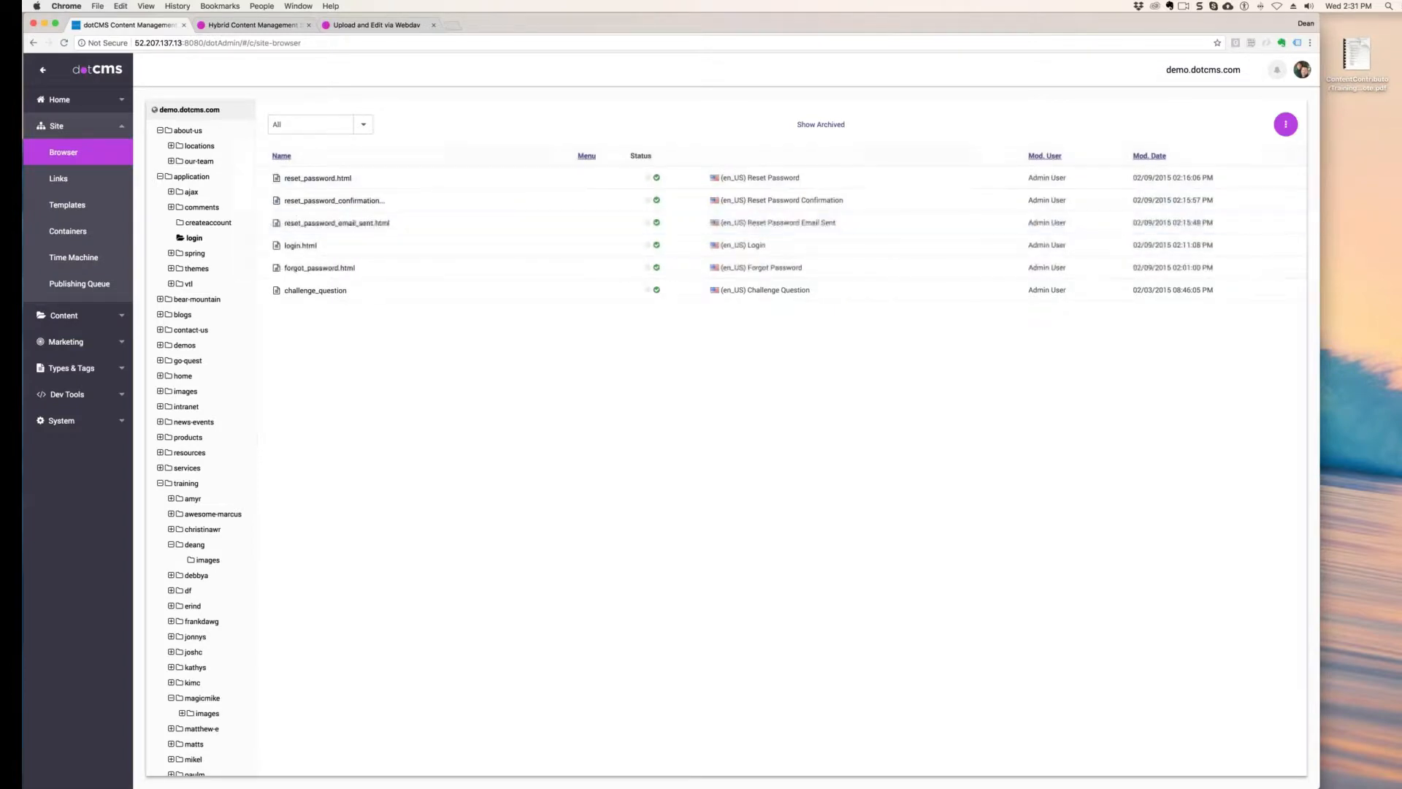
pyautogui.click(208, 223)
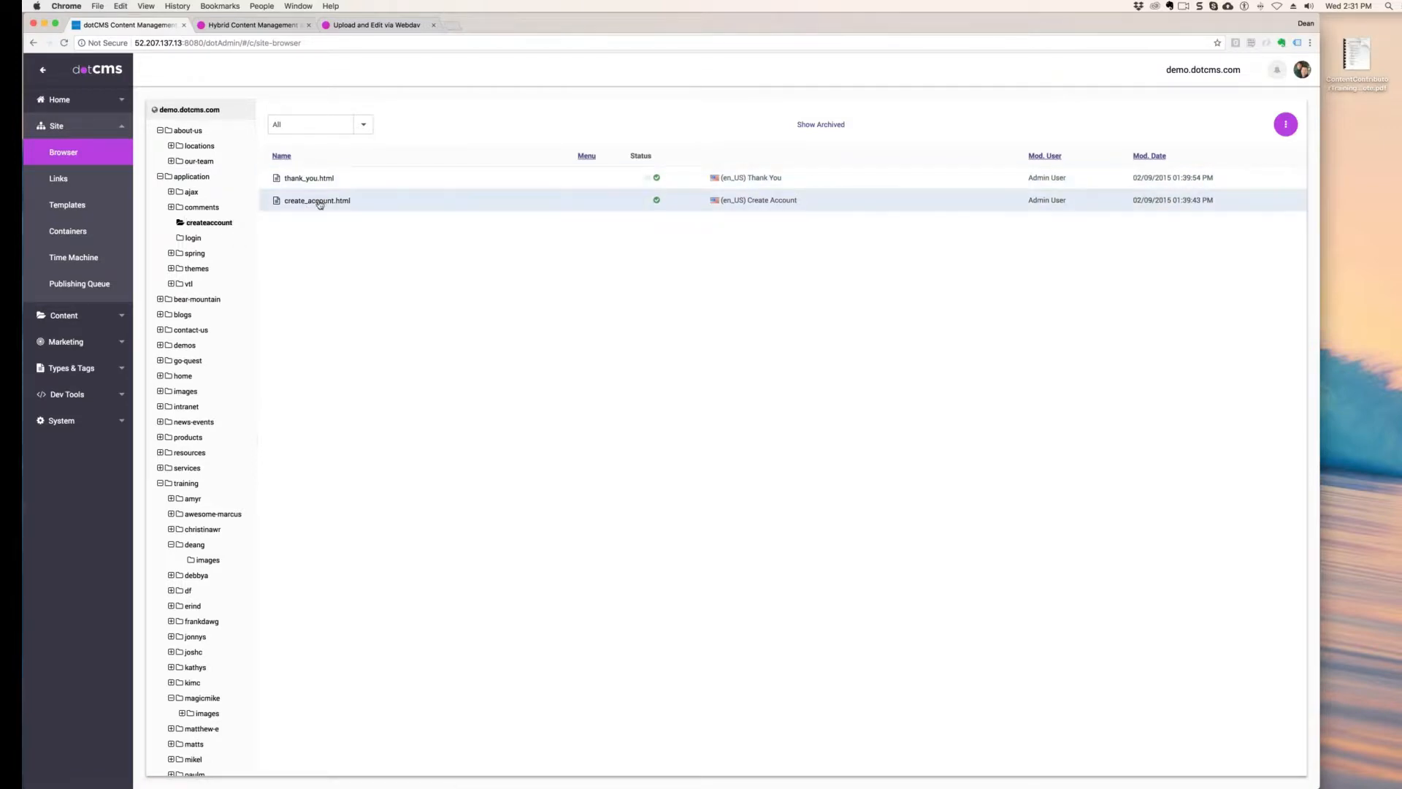
# - Start a new menu link in the deang folder under training
pyautogui.click(195, 544)
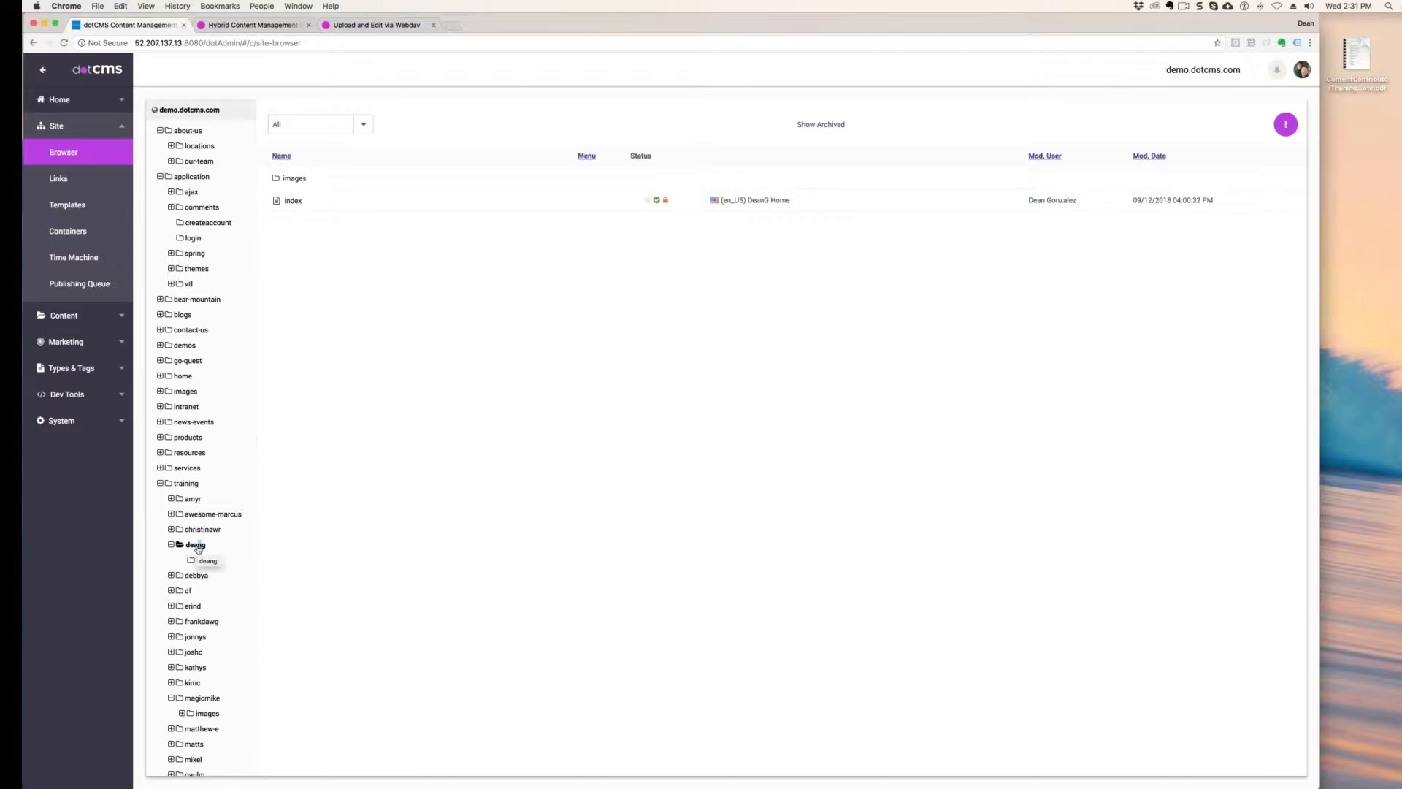
pyautogui.rightClick(195, 546)
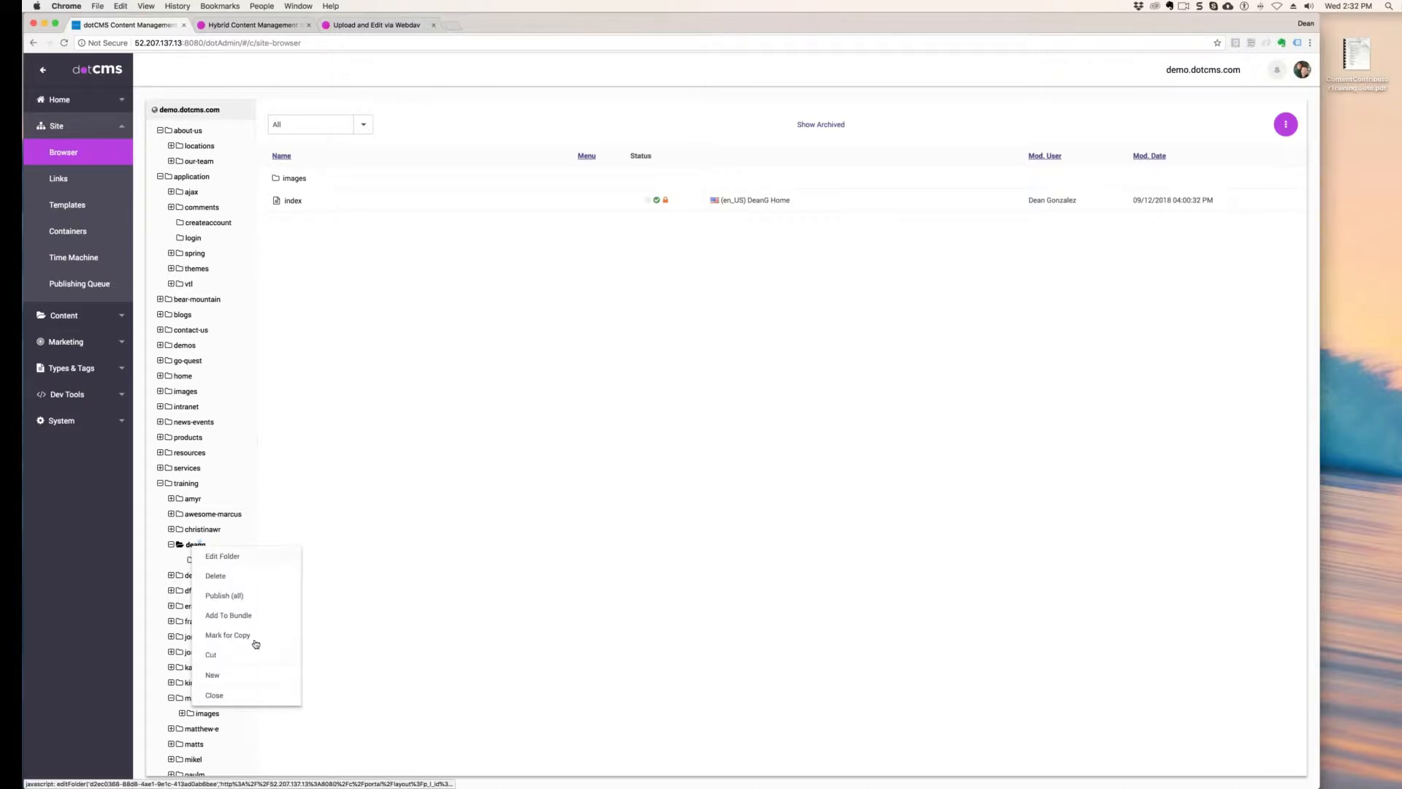
pyautogui.moveTo(233, 682)
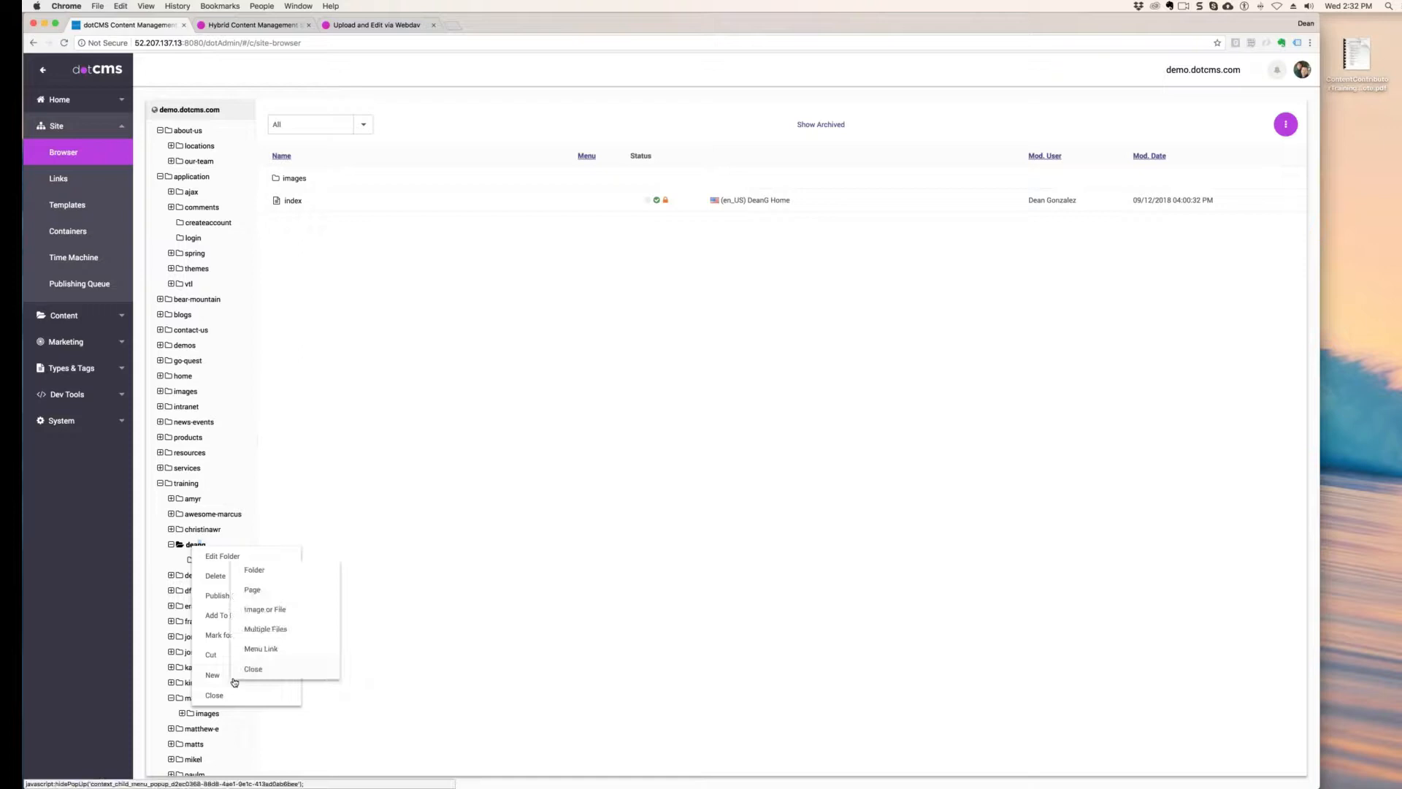
pyautogui.click(290, 650)
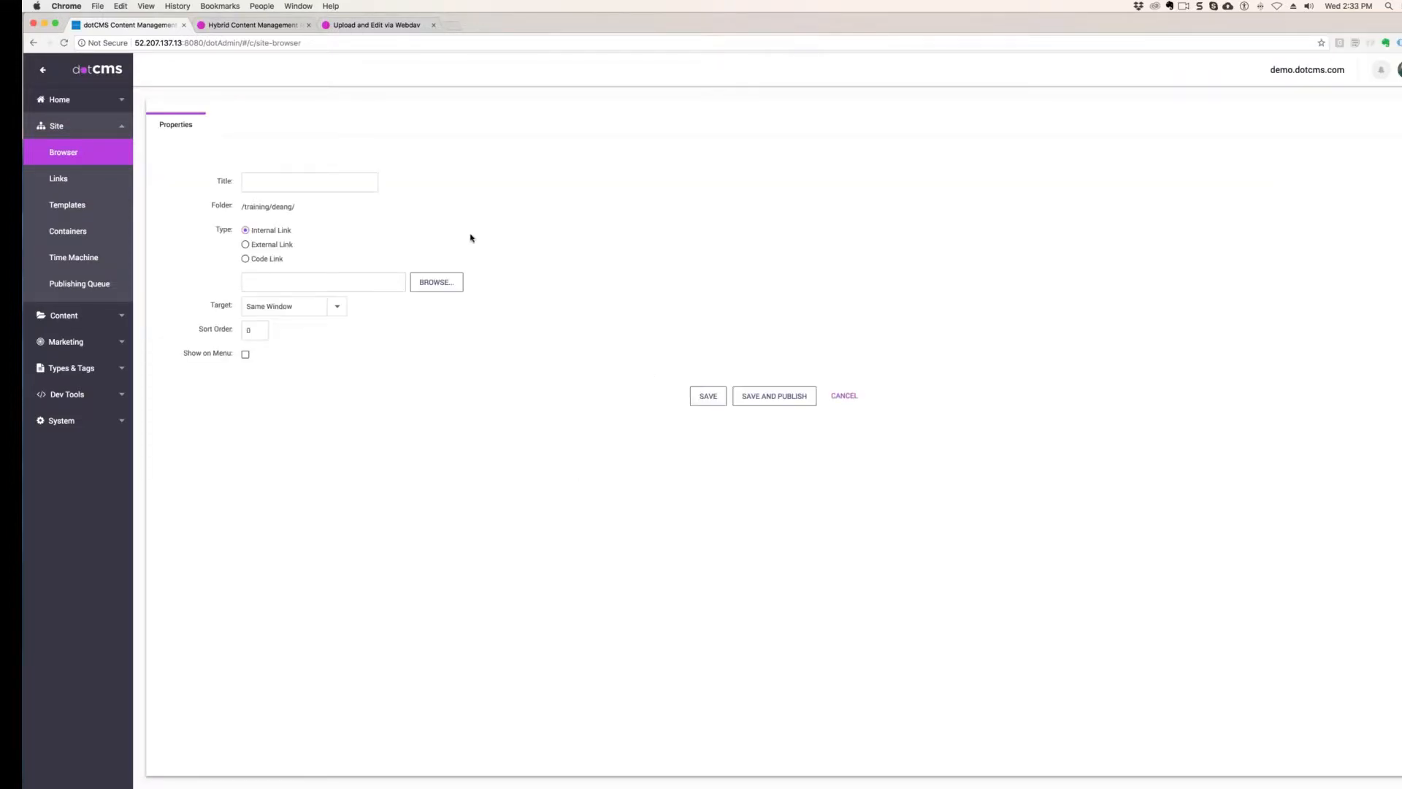
pyautogui.click(265, 181)
pyautogui.write('Deans Create Acc')
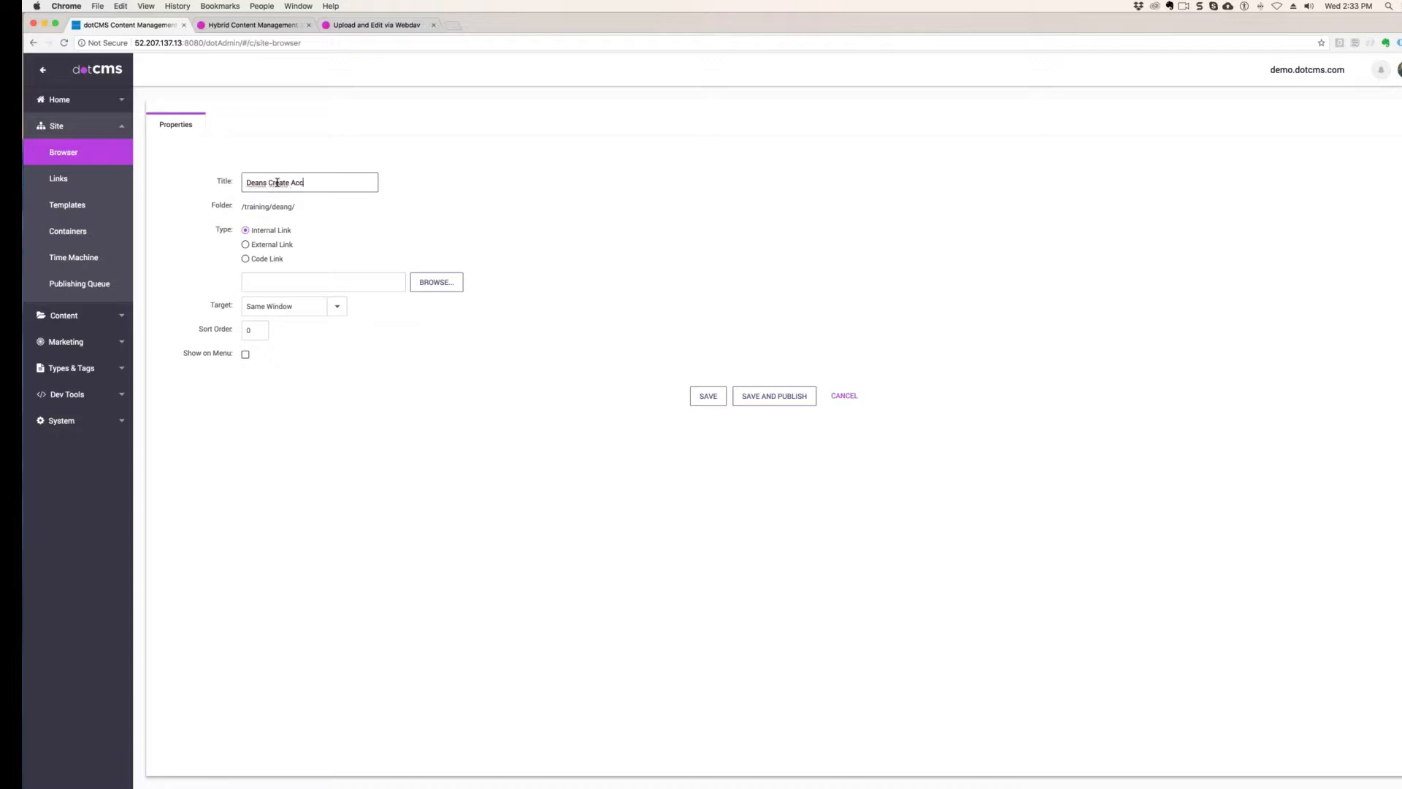
pyautogui.write('ount Link')
# - Replace the menu link's title with "Account"
pyautogui.moveTo(348, 182); pyautogui.dragTo(204, 182)
pyautogui.write('Account')
pyautogui.doubleClick(282, 182)
pyautogui.click(245, 246)
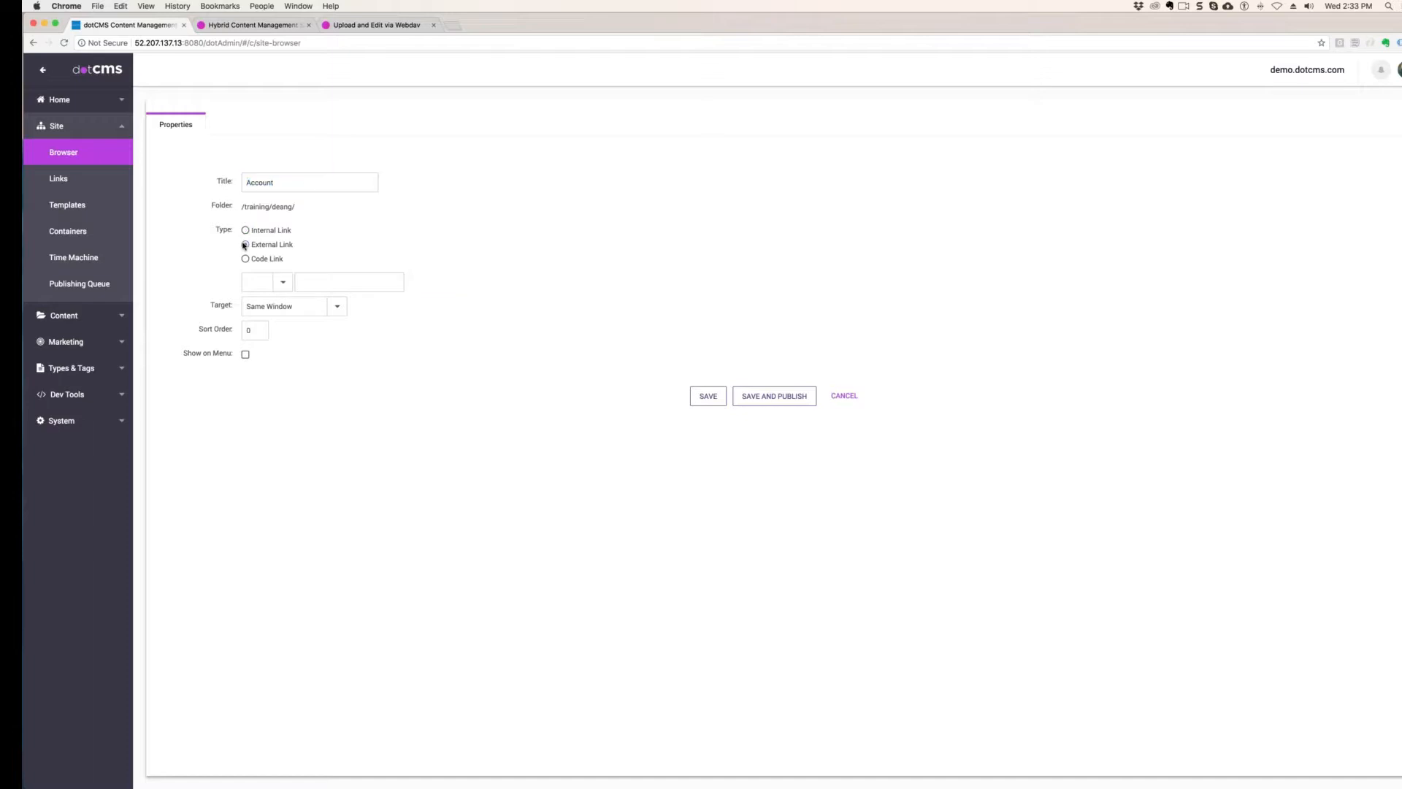
pyautogui.click(283, 282)
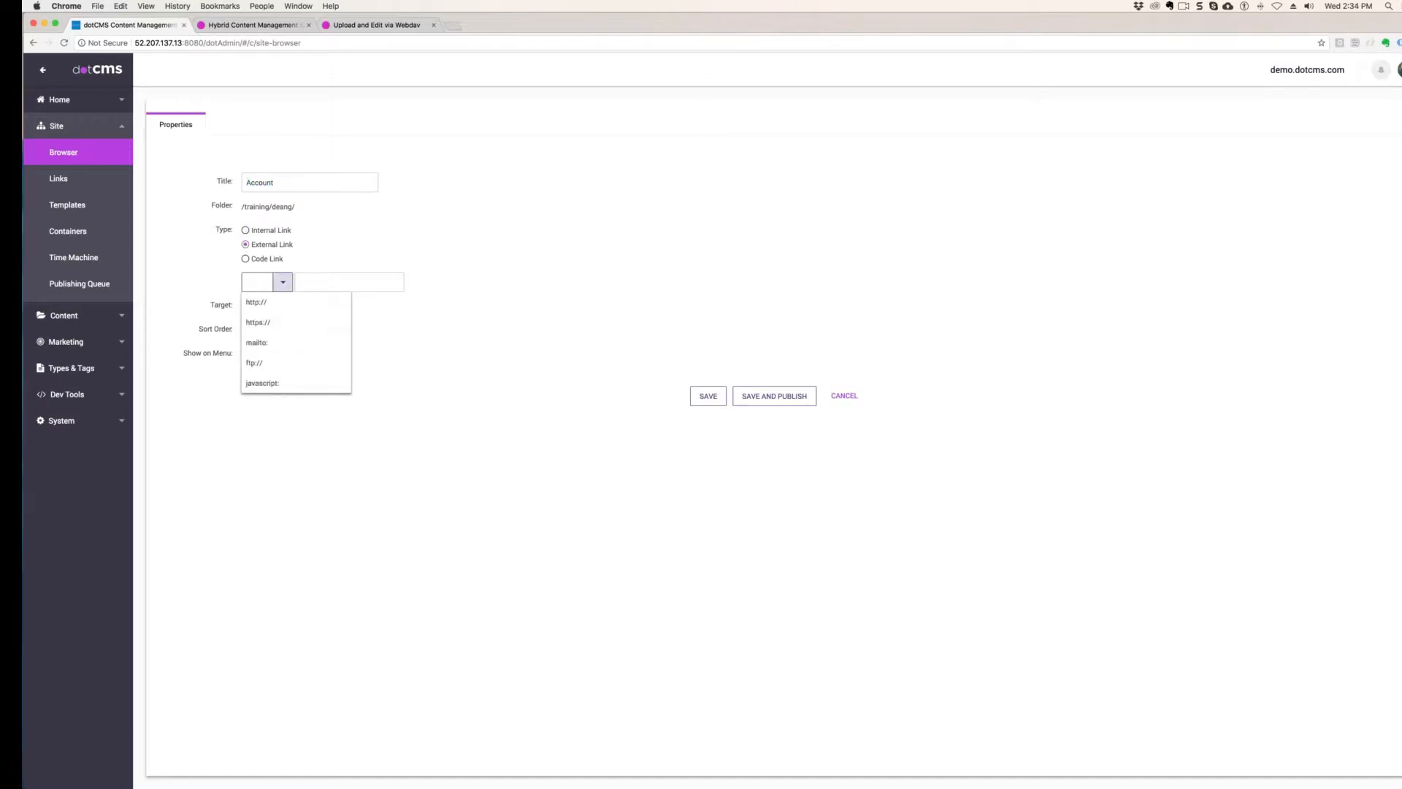
pyautogui.click(245, 230)
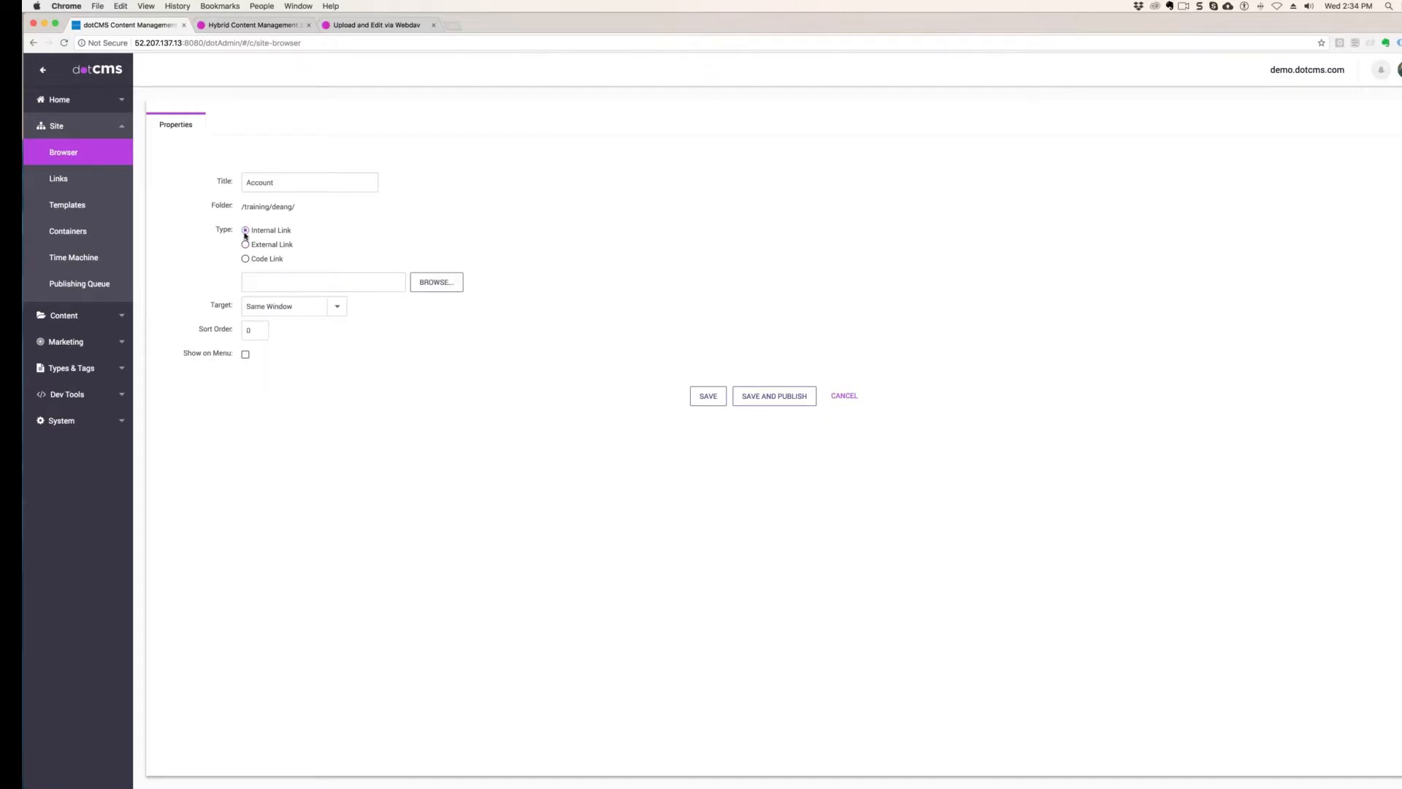
pyautogui.click(245, 258)
pyautogui.click(245, 231)
# - Point the internal link to the Create Account page in the application/createaccount folder of demo.dotcms.com
pyautogui.click(440, 282)
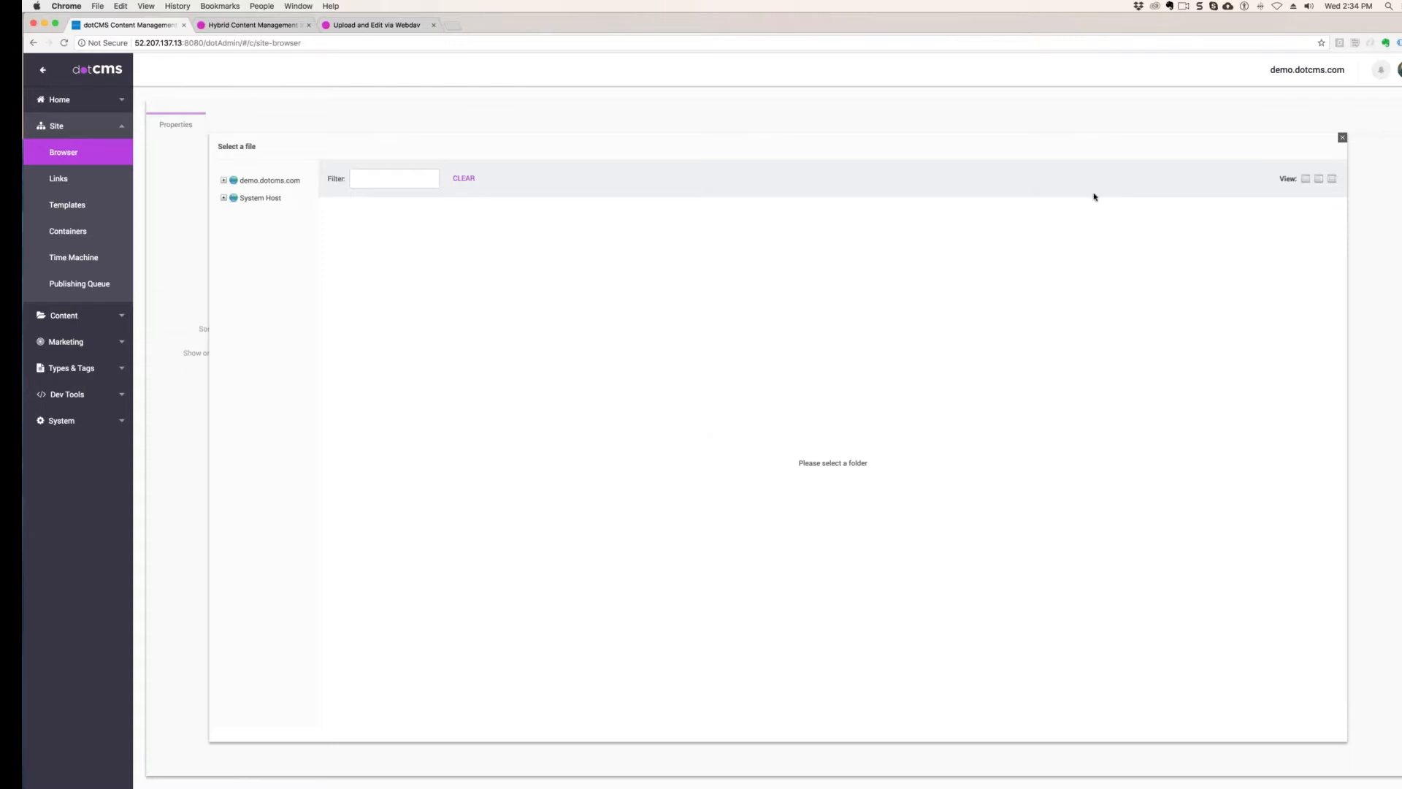
pyautogui.click(224, 181)
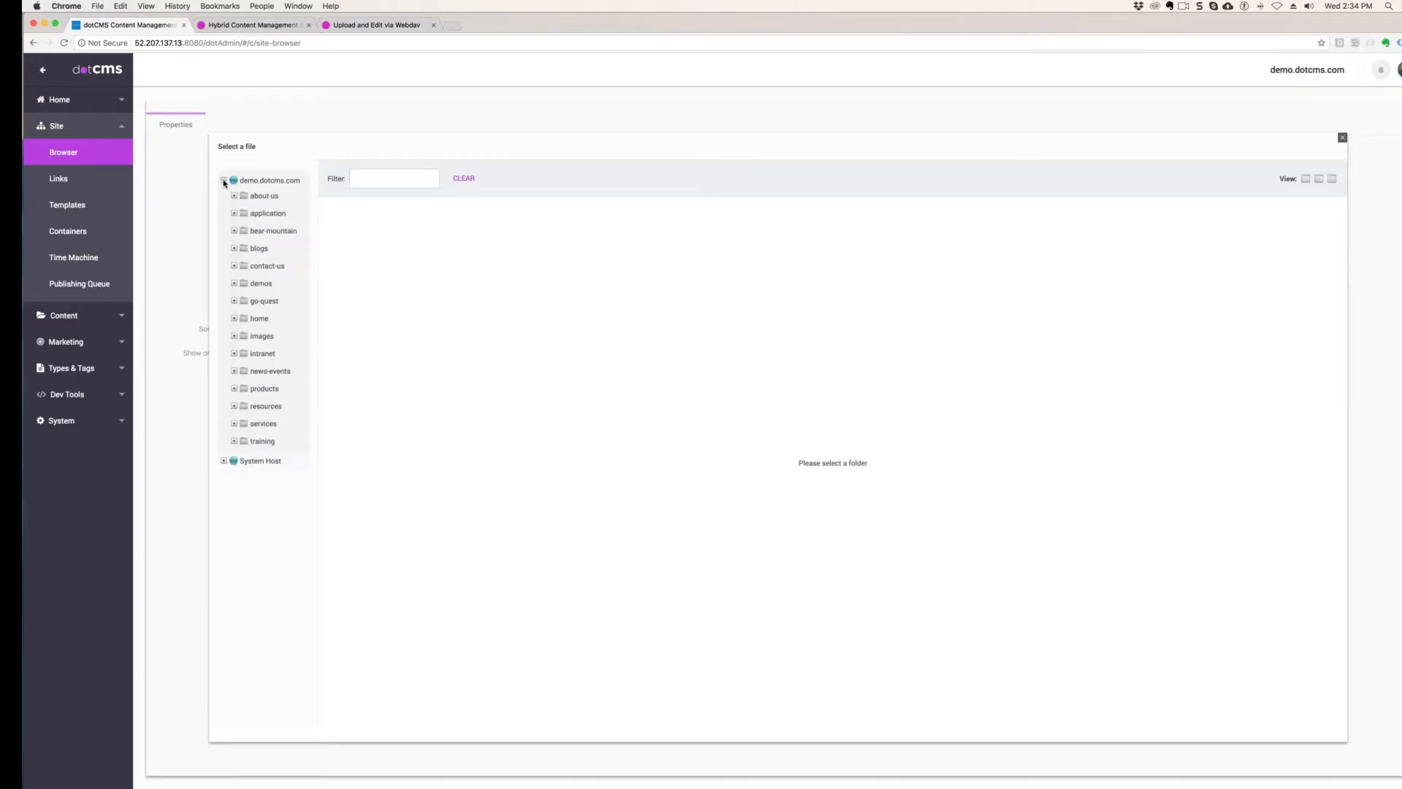
pyautogui.click(224, 181)
pyautogui.click(224, 181)
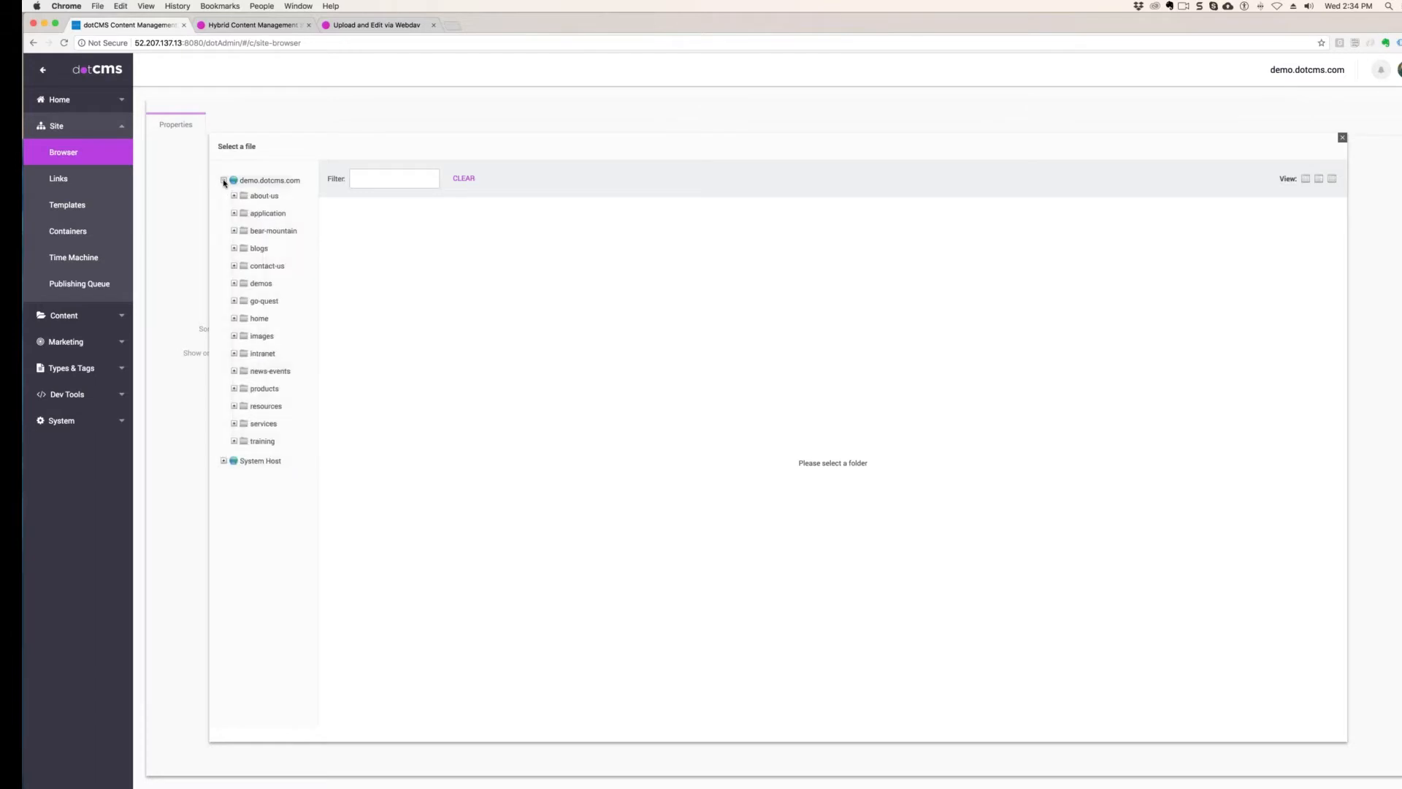
pyautogui.click(224, 181)
pyautogui.click(224, 181)
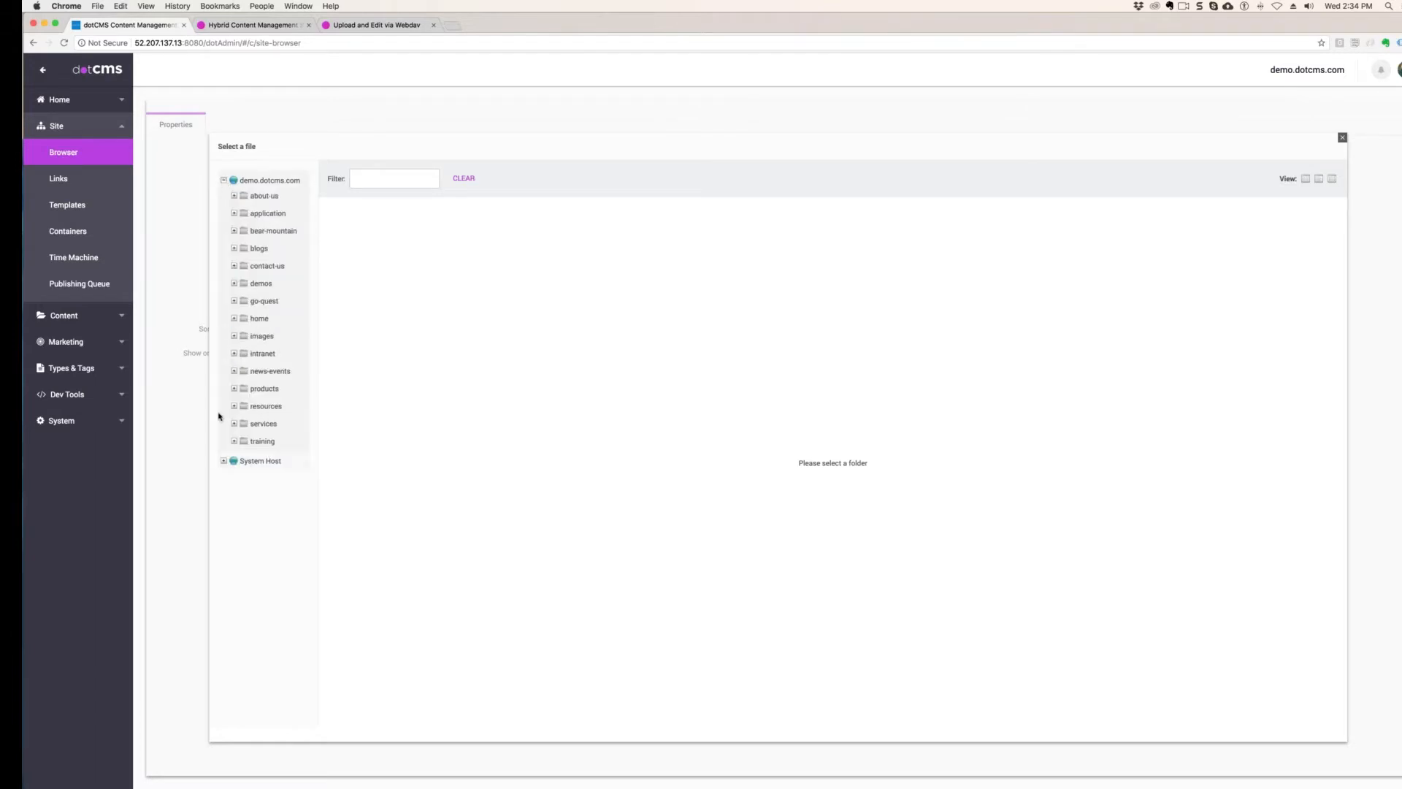
pyautogui.click(234, 214)
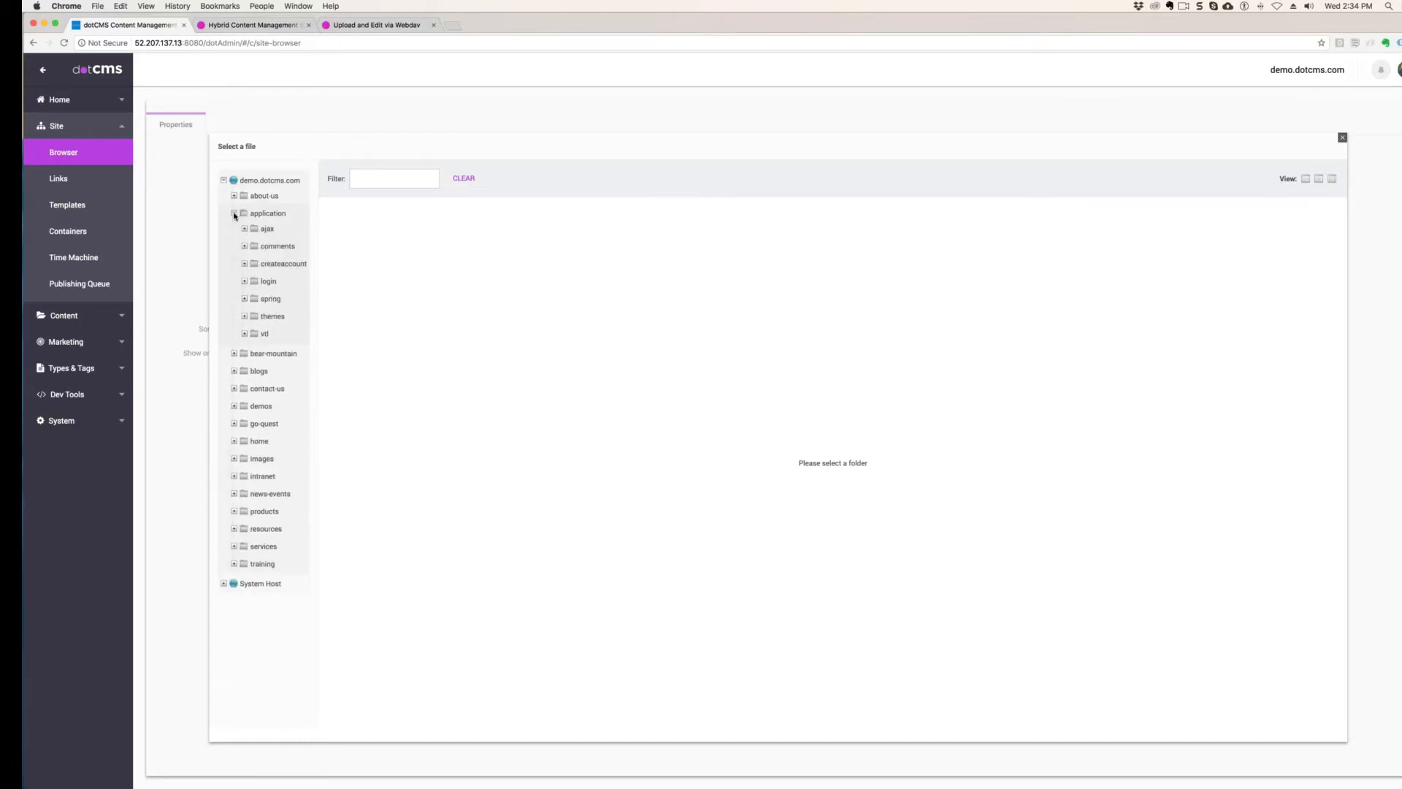
pyautogui.click(290, 268)
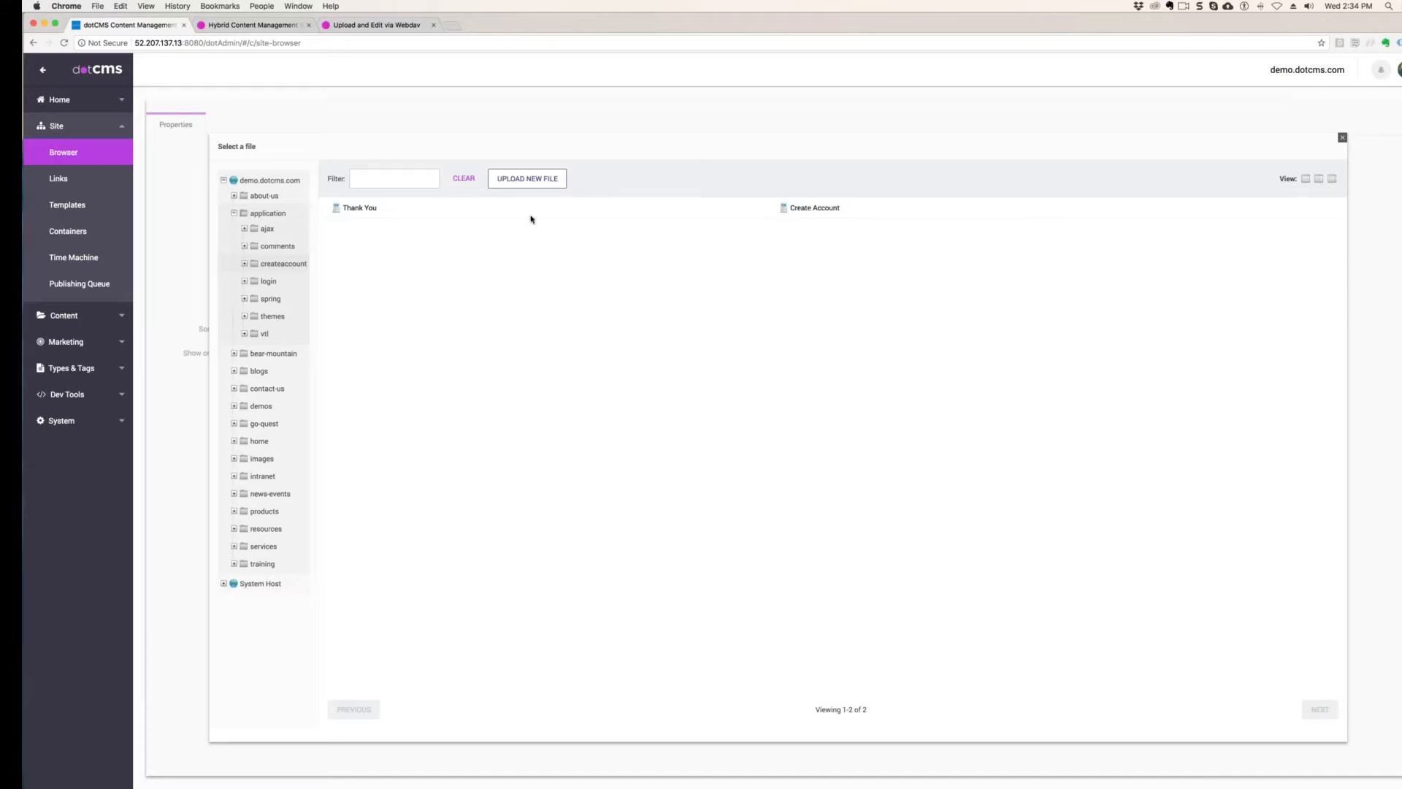
pyautogui.click(809, 209)
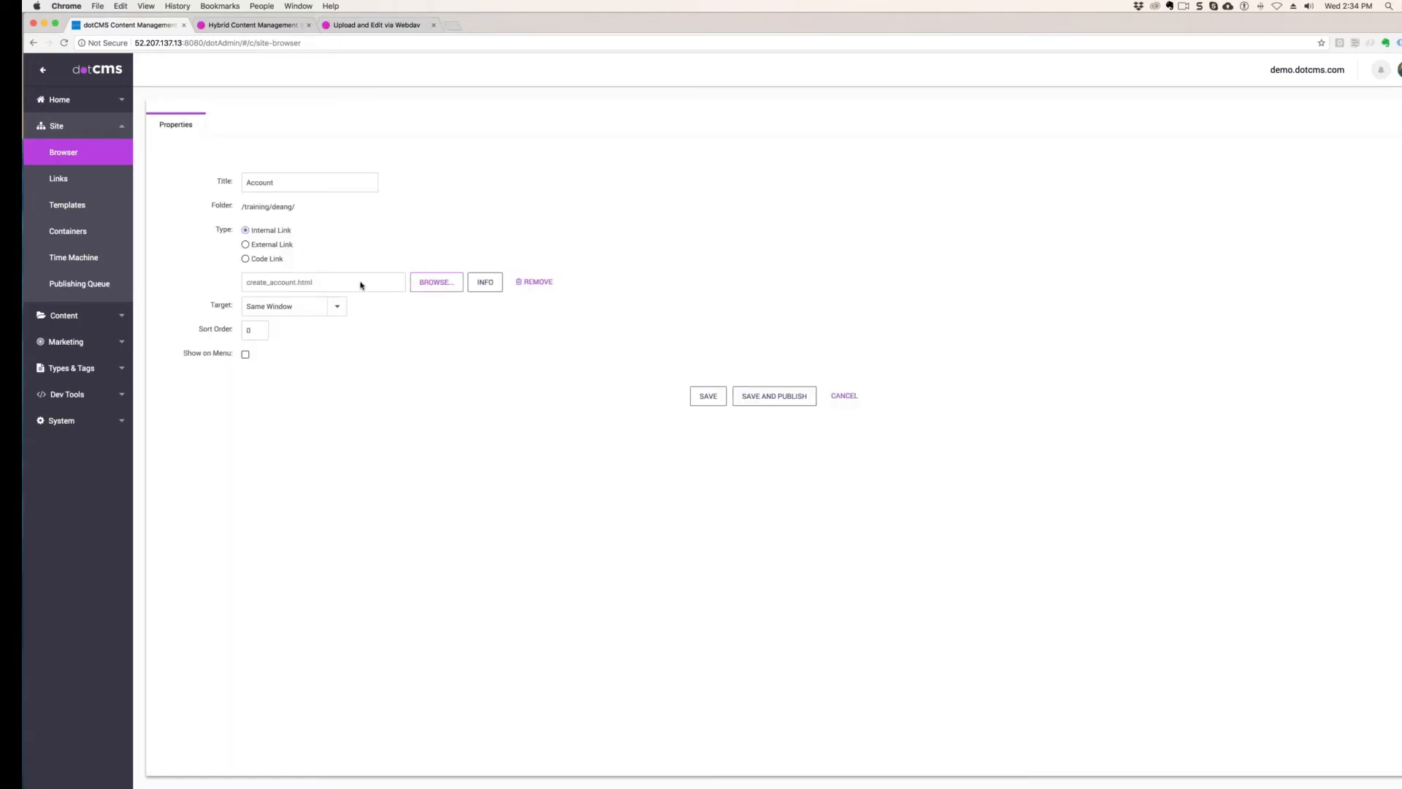
pyautogui.moveTo(336, 283); pyautogui.dragTo(249, 277)
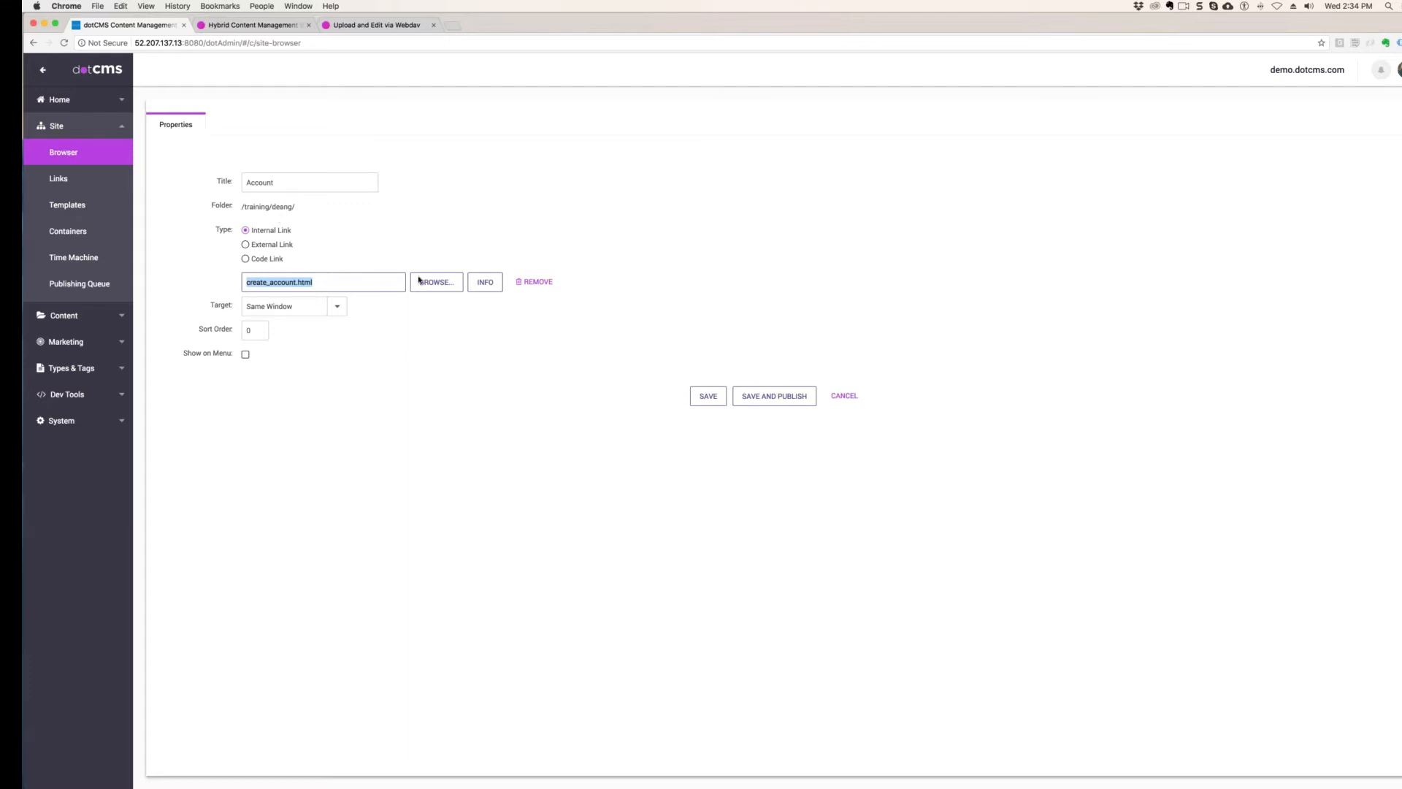
# - Enable Show on Menu for the Account link, and save and publish it
pyautogui.moveTo(234, 354); pyautogui.dragTo(184, 354)
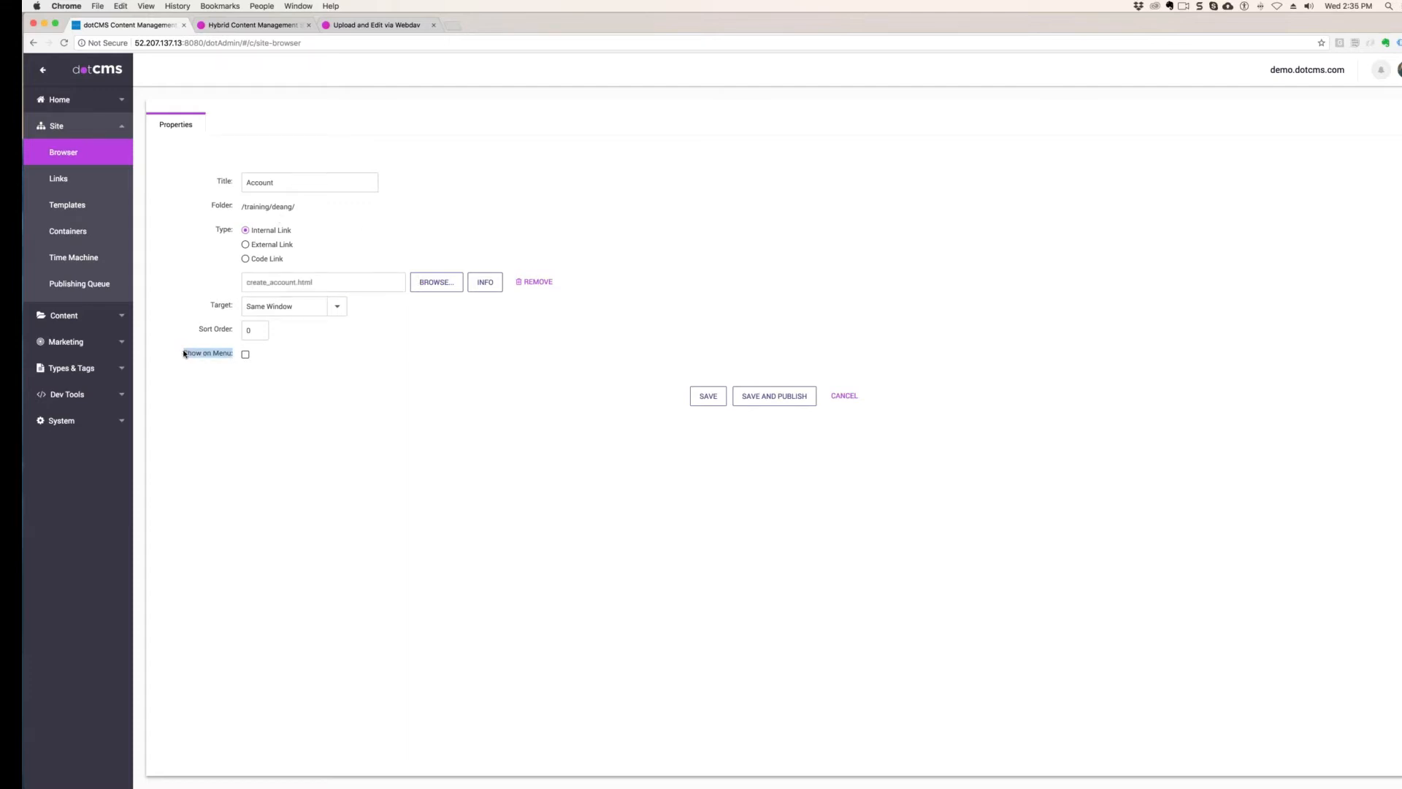
pyautogui.click(246, 355)
pyautogui.click(789, 397)
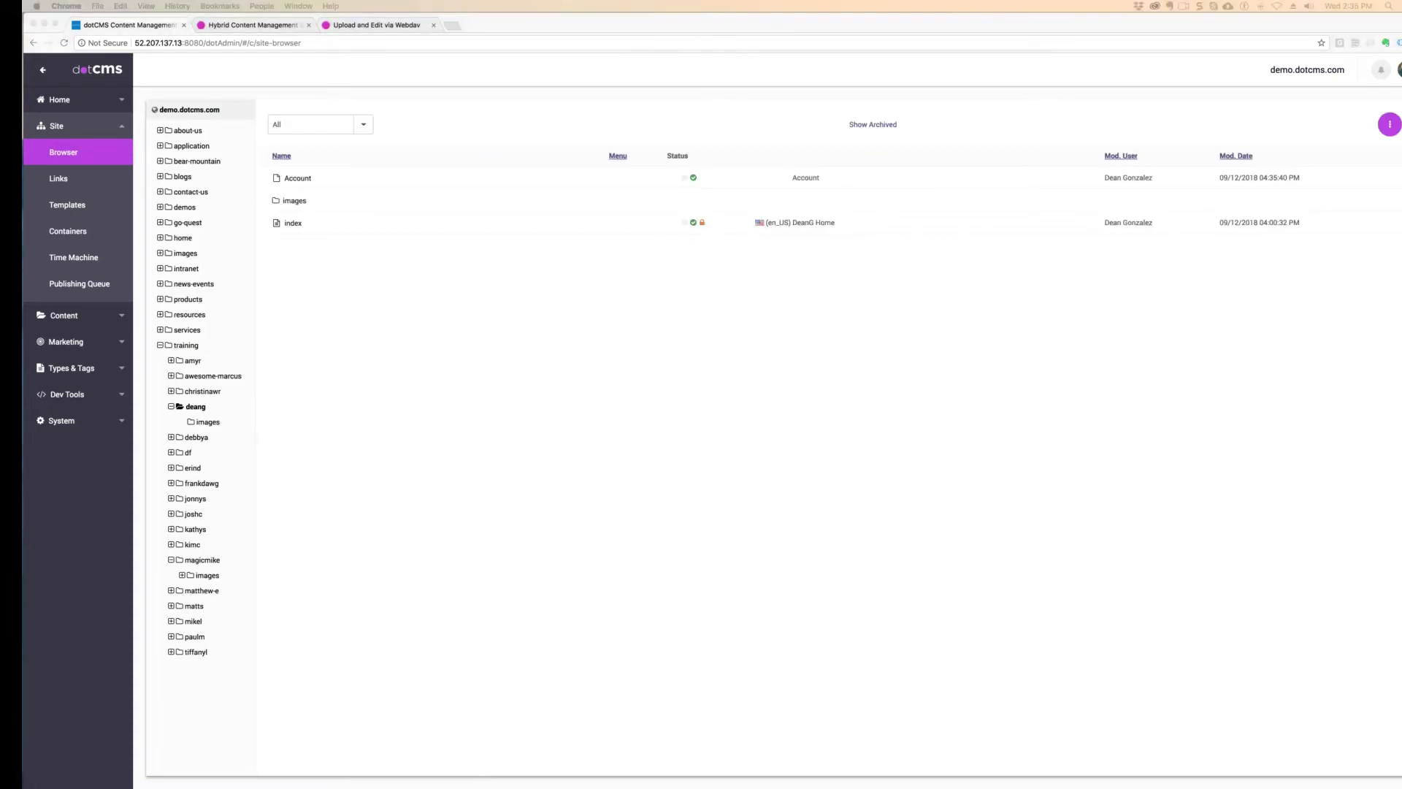
# - Bring the live site window back into view and reload the DeanG page to check its side navigation
pyautogui.moveTo(1401, 418); pyautogui.dragTo(399, 36)
pyautogui.click(462, 263)
pyautogui.press('super+r')
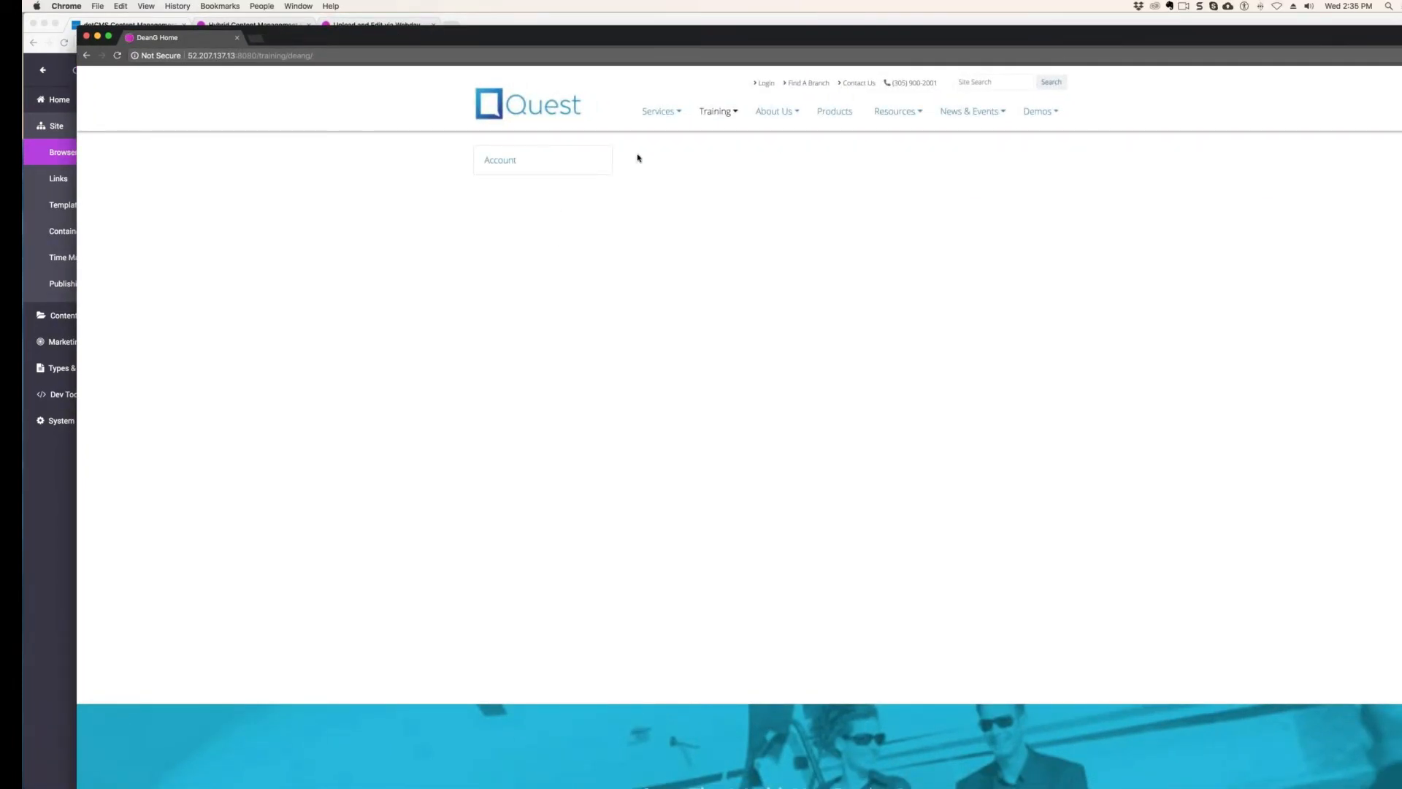
pyautogui.click(332, 54)
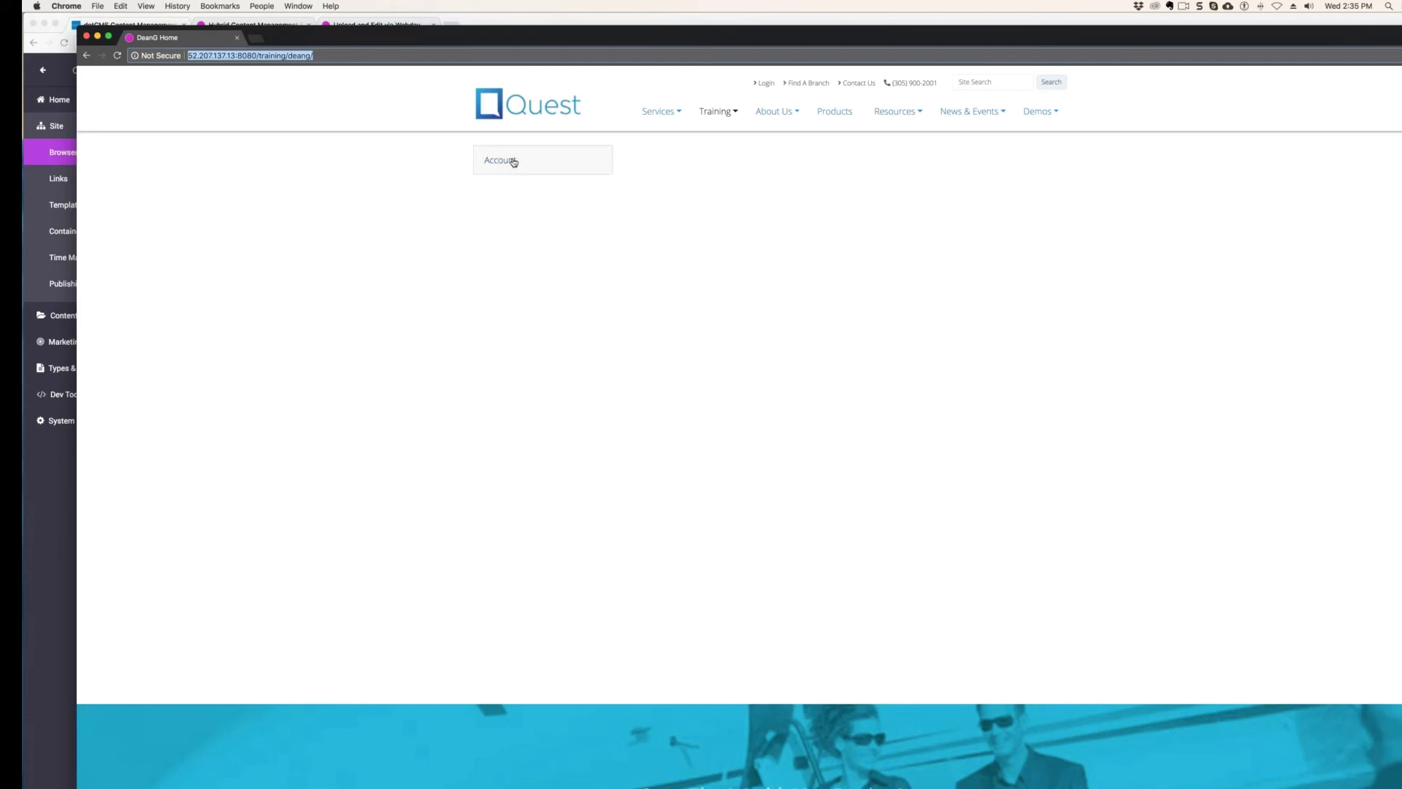
# - Reopen the DeanG page from the live site's Training navigation
pyautogui.click(740, 112)
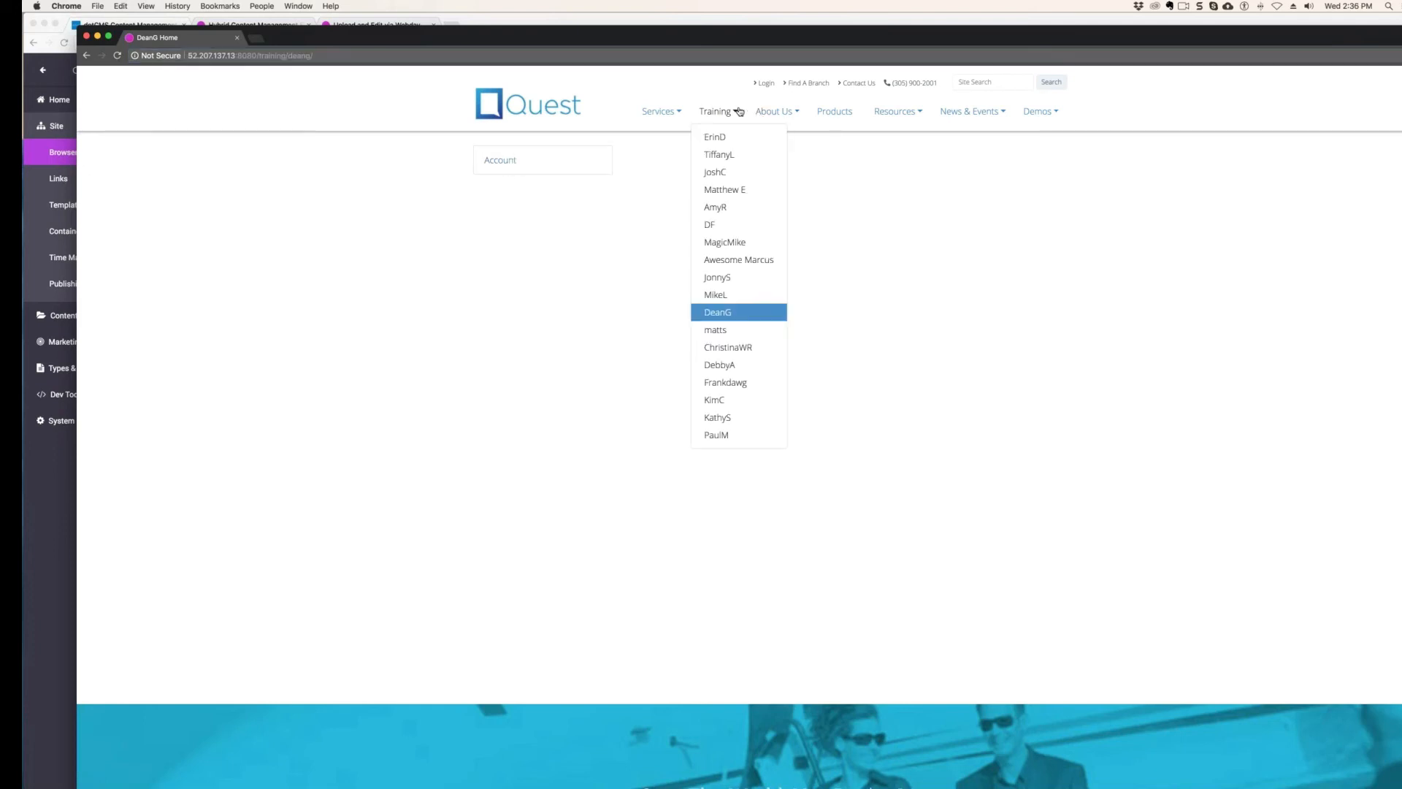
pyautogui.click(750, 311)
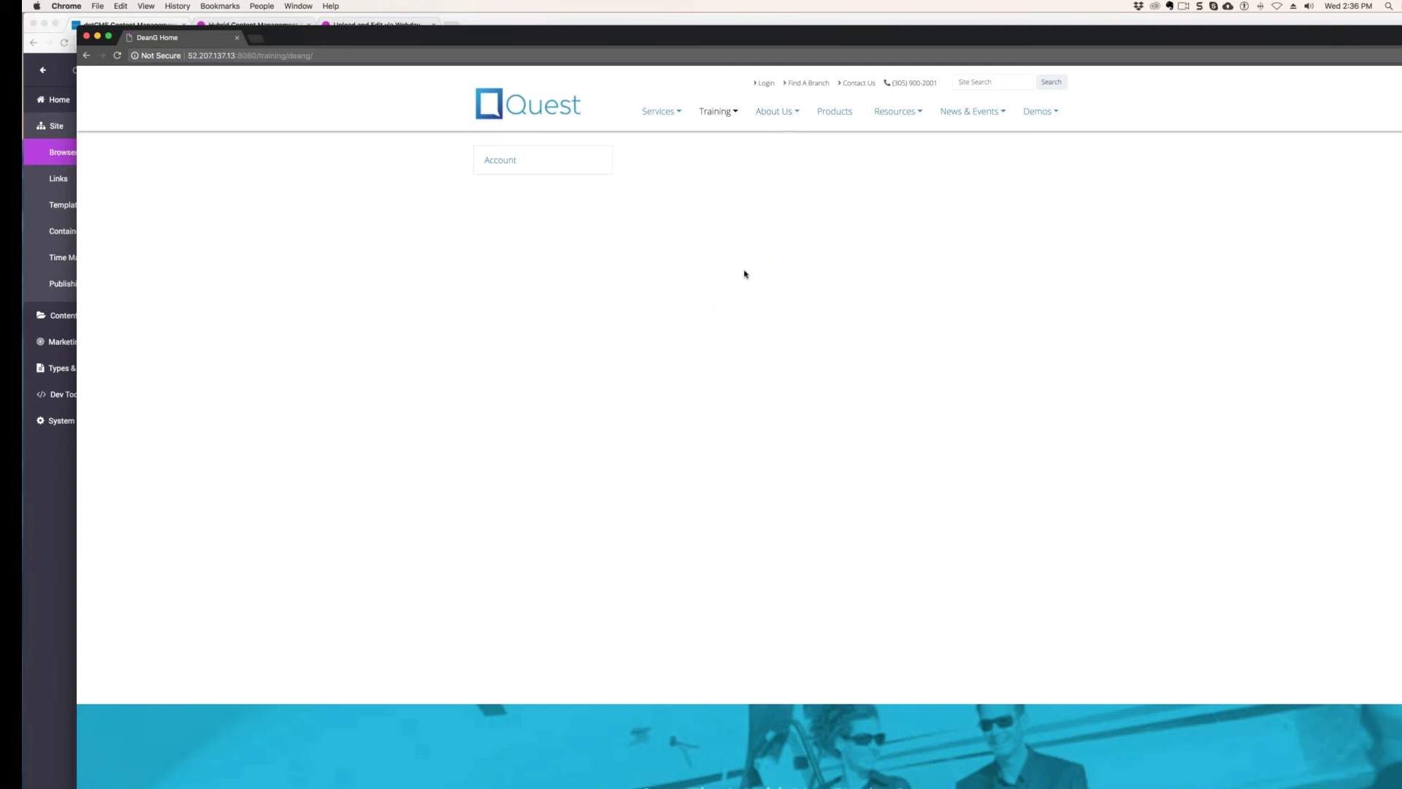
pyautogui.moveTo(723, 126)
pyautogui.click(723, 315)
# - Follow the Account link to examine the page it opens, and return to the DeanG page
pyautogui.click(508, 163)
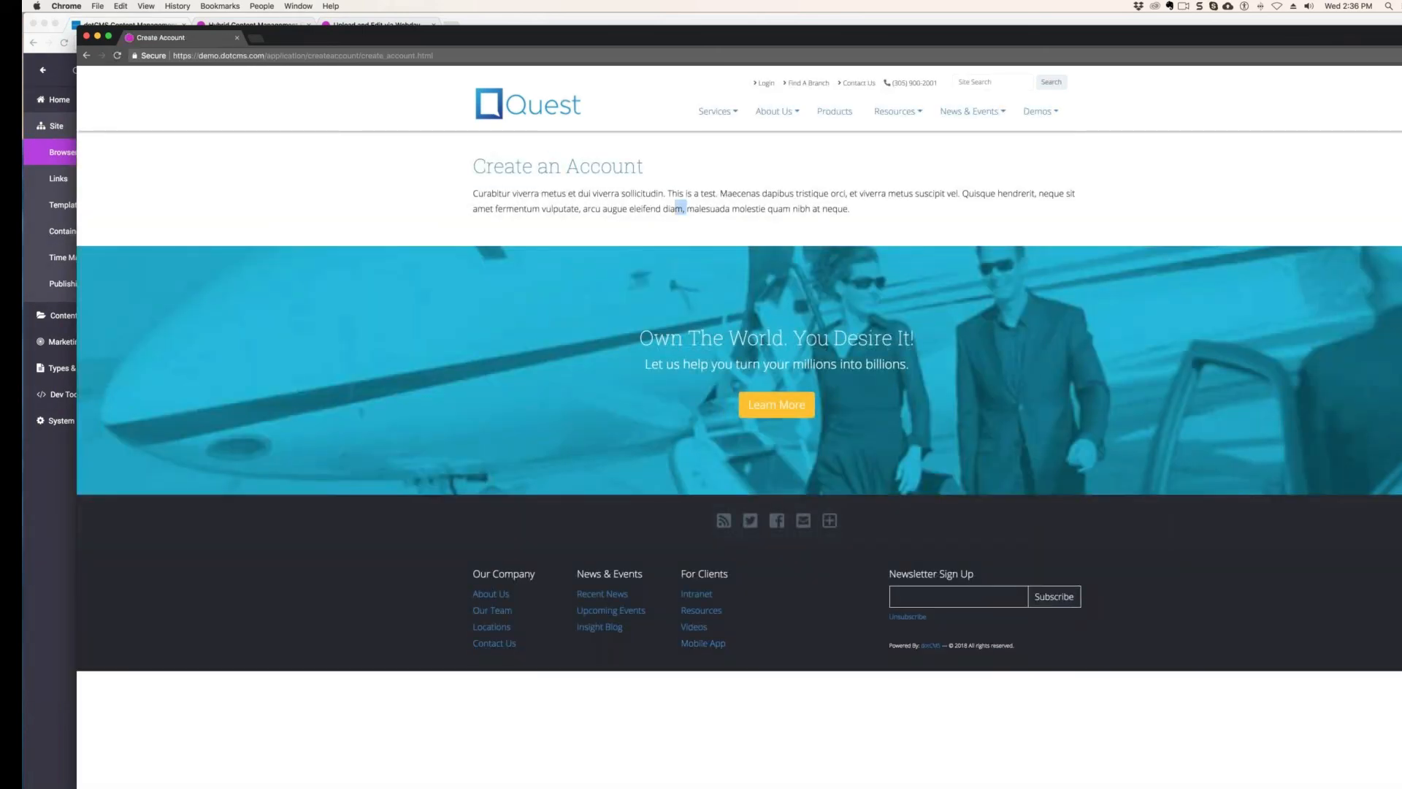
pyautogui.moveTo(685, 210); pyautogui.dragTo(567, 154)
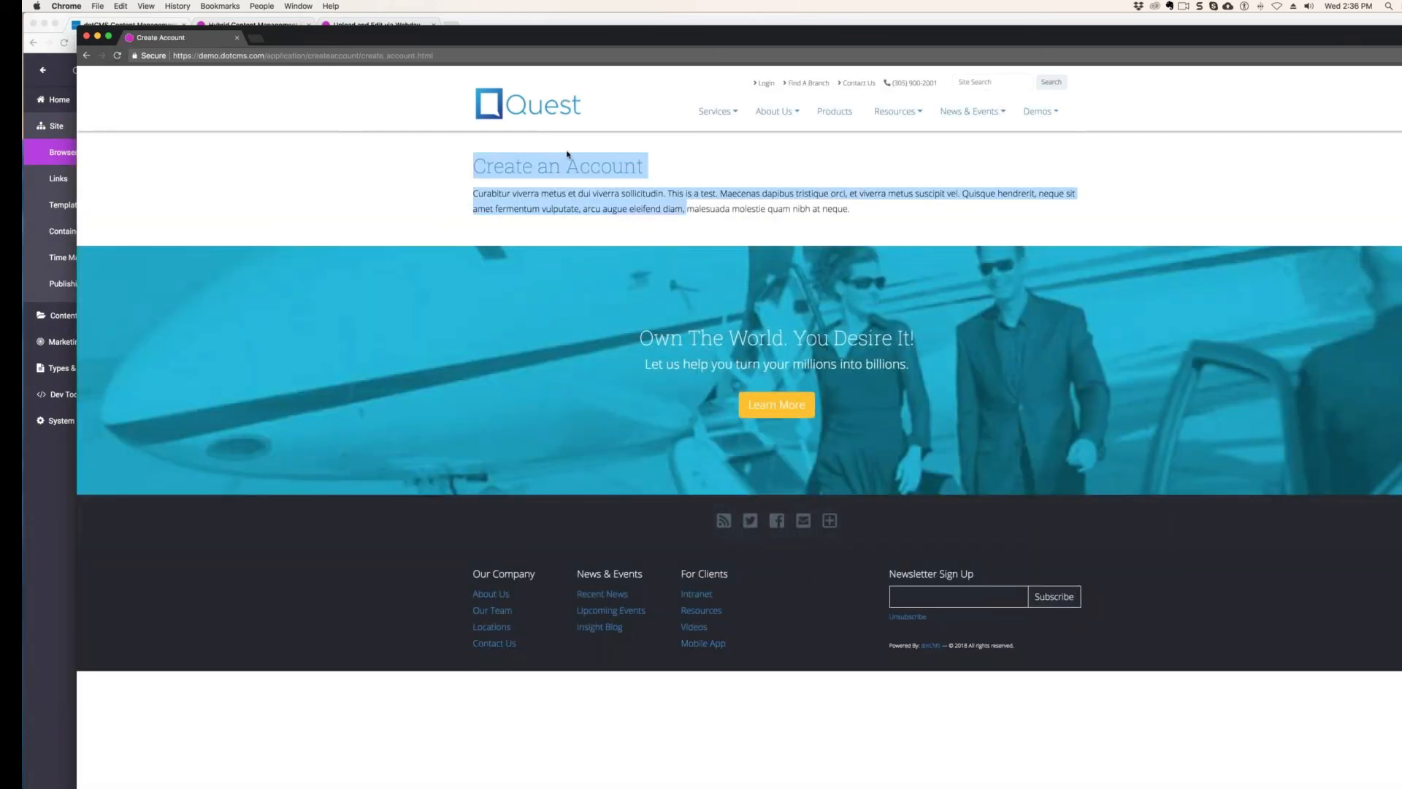
pyautogui.click(86, 56)
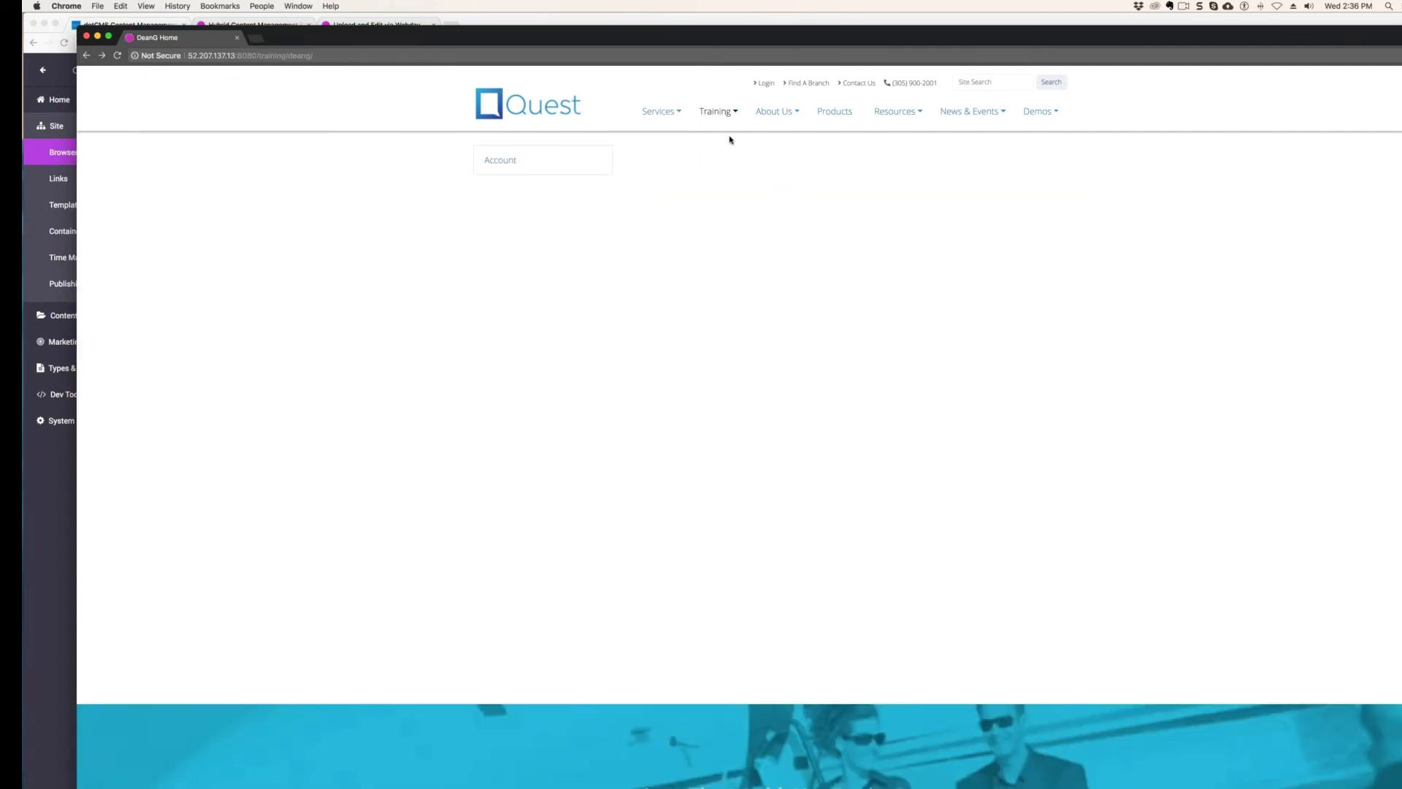